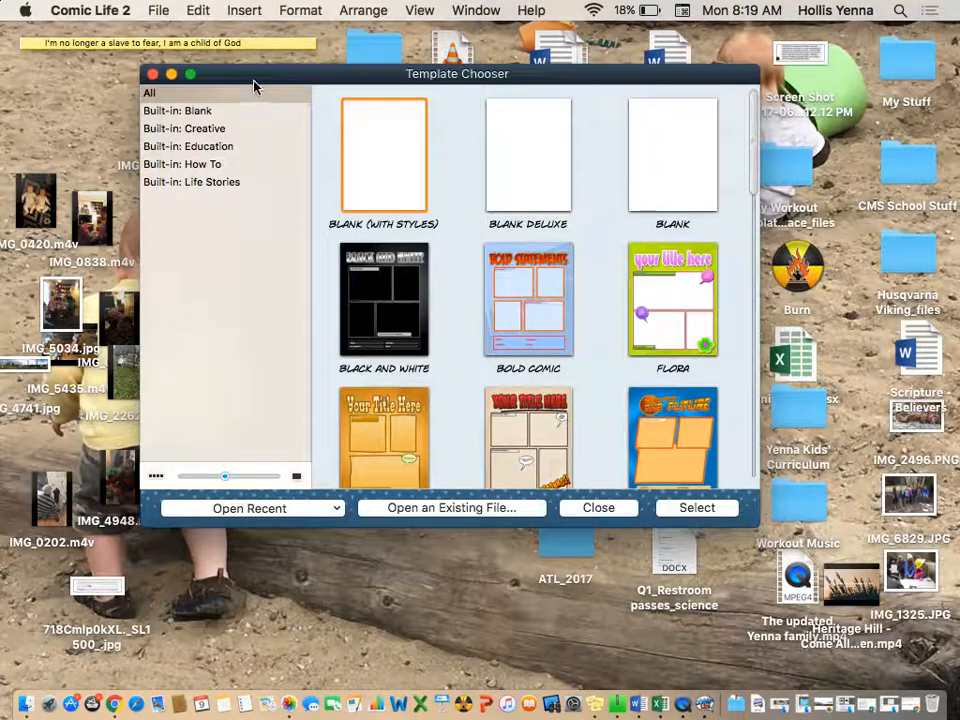
Reposition and heighten the Template Chooser window to show more templates, and dismiss the Comic Life 3 upgrade offer.
{"action": "left_click_drag", "start_coordinate": [255, 80], "coordinate": [193, 60]}
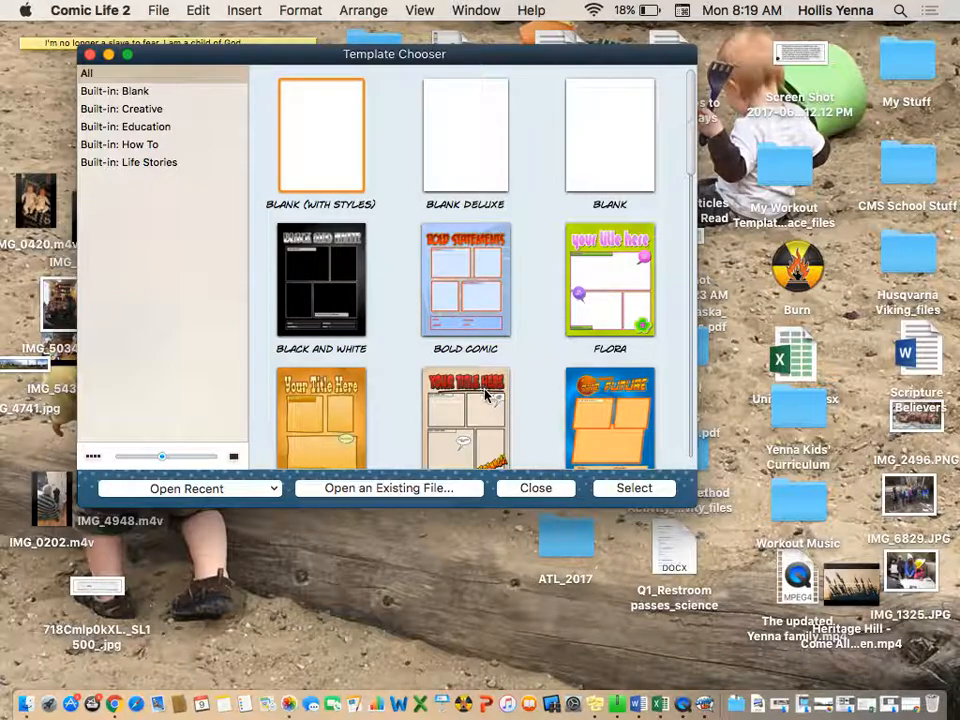
{"action": "scroll", "coordinate": [486, 394], "scroll_direction": "down", "scroll_amount": 3}
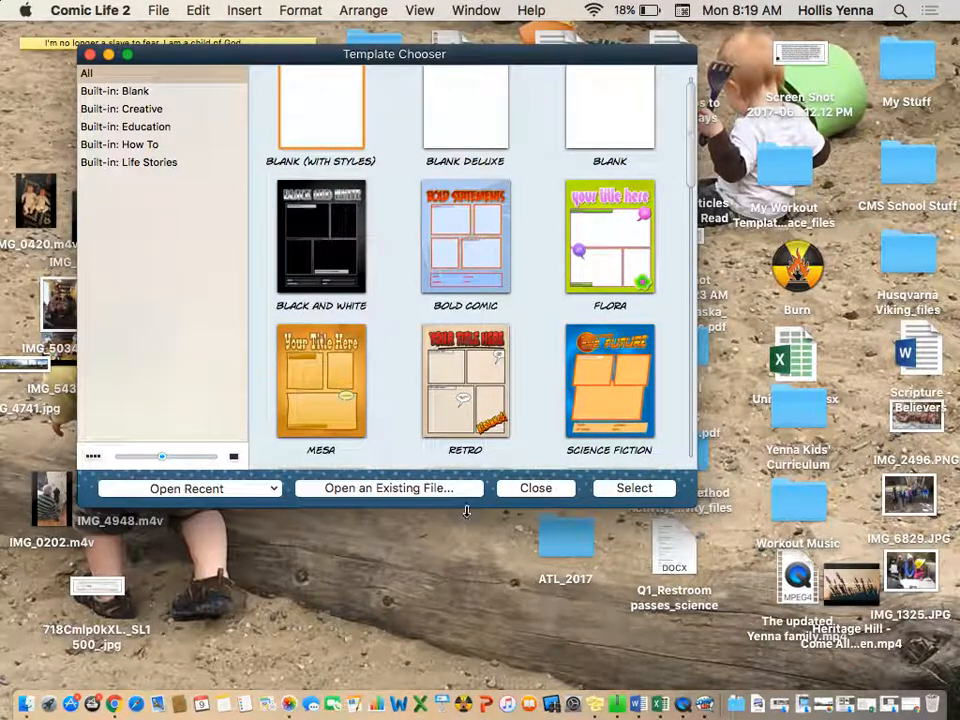
{"action": "left_click_drag", "start_coordinate": [466, 506], "coordinate": [469, 588]}
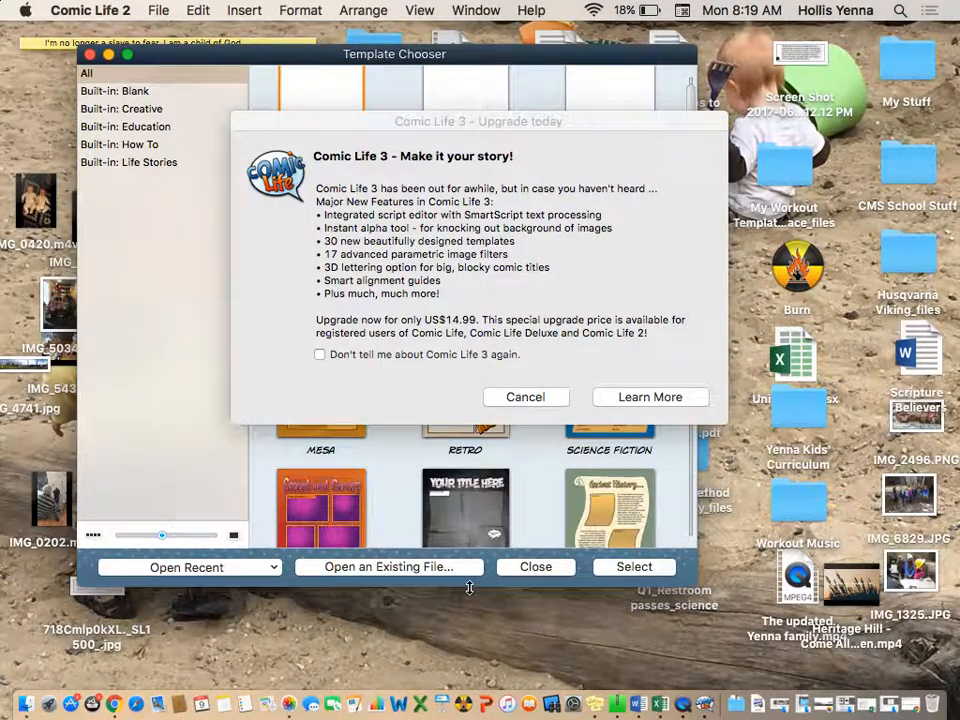
{"action": "left_click", "coordinate": [523, 397]}
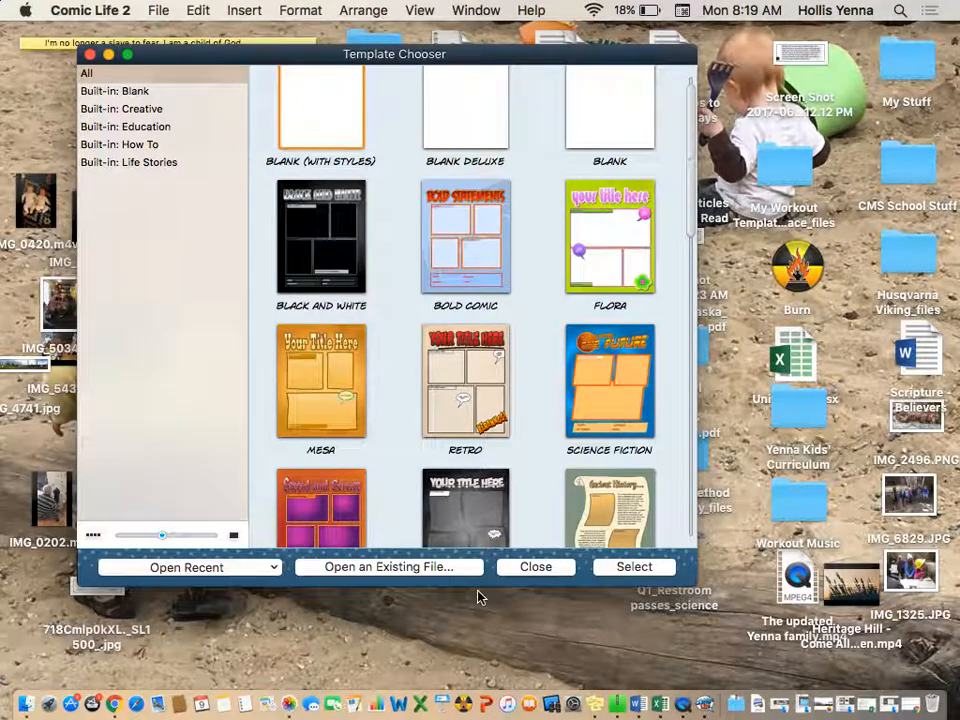
{"action": "left_click_drag", "start_coordinate": [480, 589], "coordinate": [487, 712]}
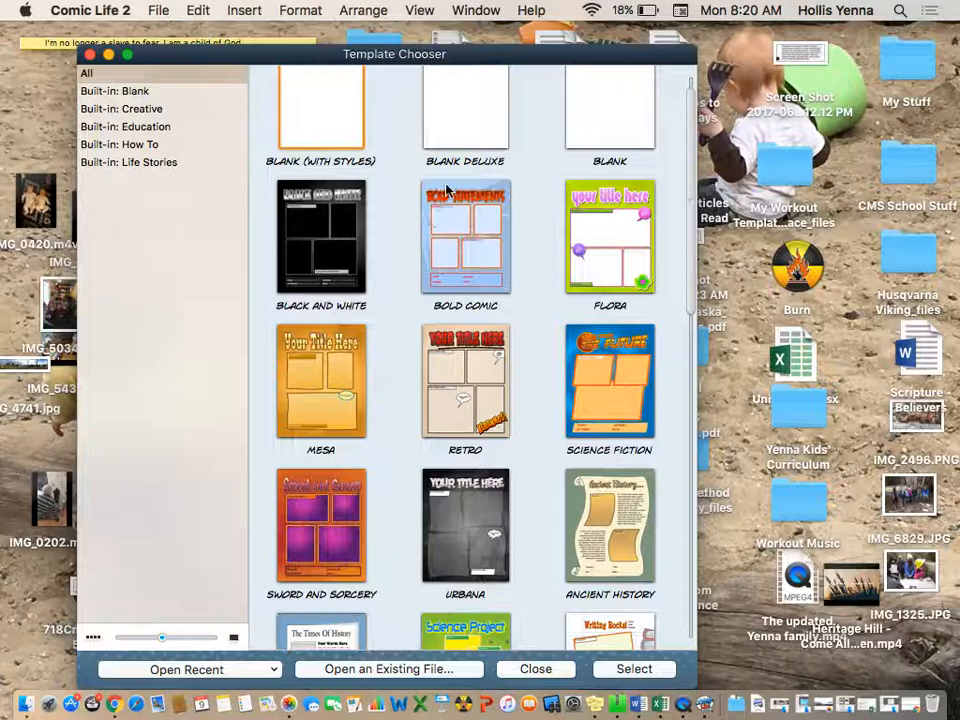
Look through all the built-in templates, from the blank ones down to World Travel.
{"action": "scroll", "coordinate": [521, 208], "scroll_direction": "up", "scroll_amount": 2}
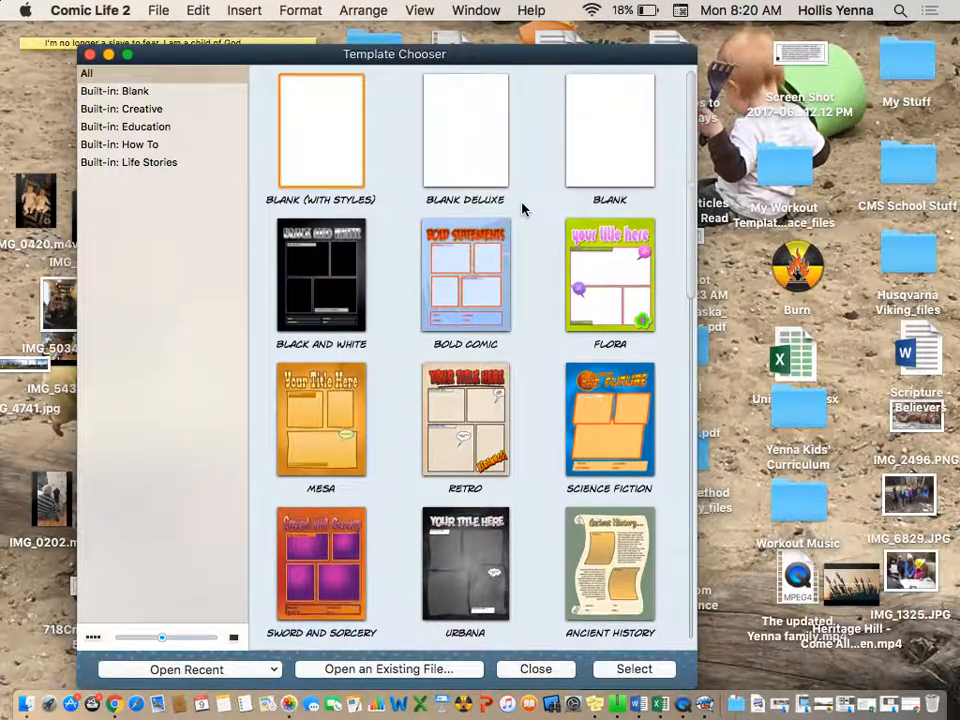
{"action": "scroll", "coordinate": [521, 208], "scroll_direction": "down", "scroll_amount": 3}
{"action": "scroll", "coordinate": [521, 208], "scroll_direction": "down", "scroll_amount": 1}
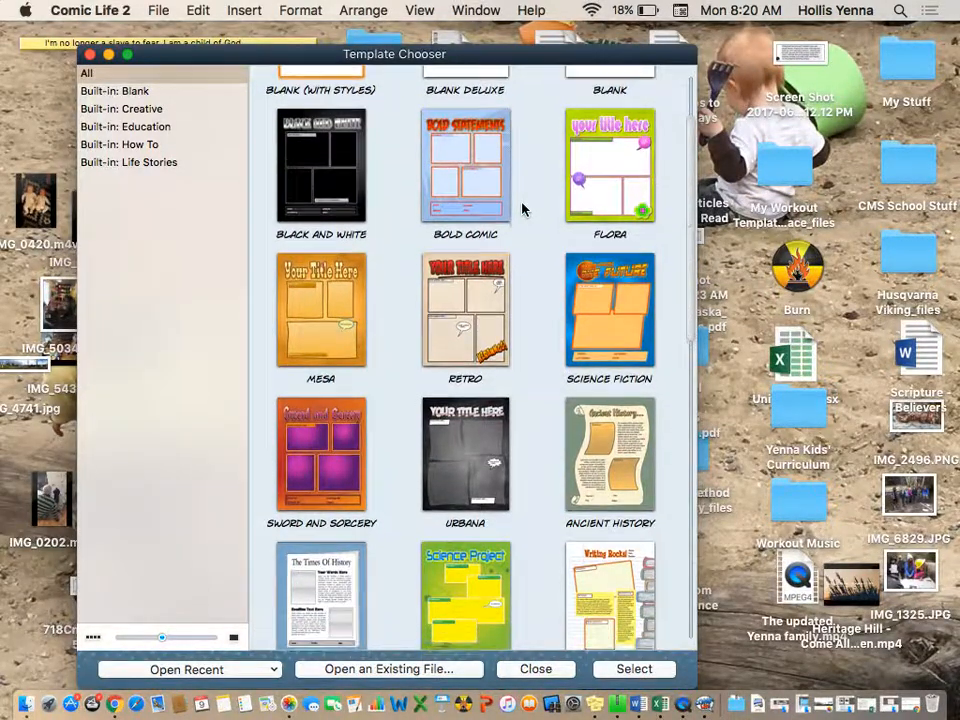
{"action": "scroll", "coordinate": [521, 208], "scroll_direction": "down", "scroll_amount": 1}
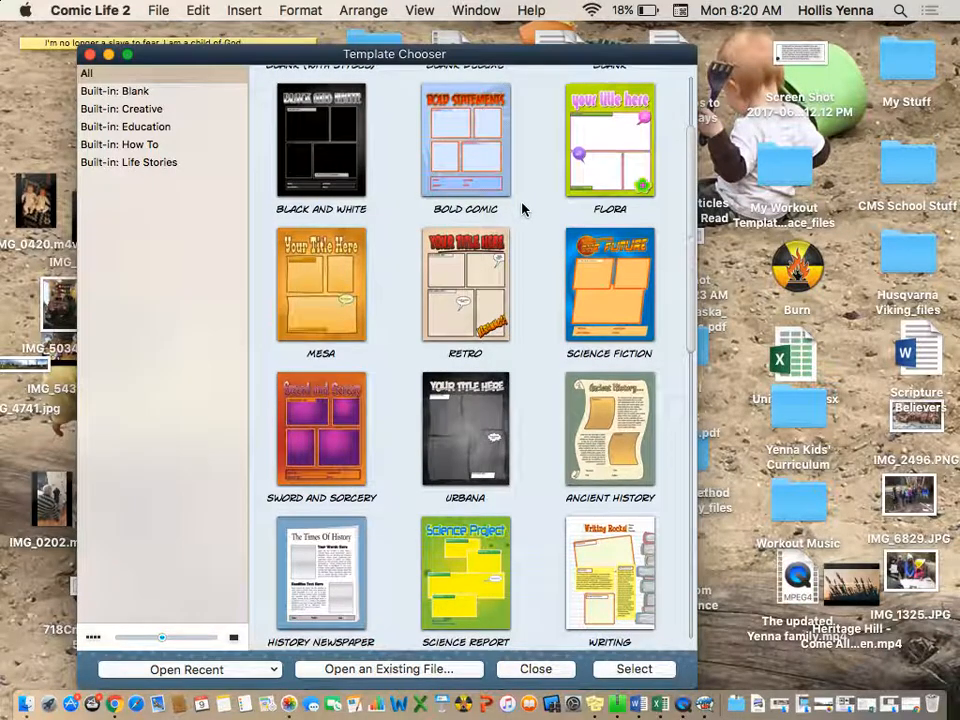
{"action": "scroll", "coordinate": [521, 208], "scroll_direction": "down", "scroll_amount": 3}
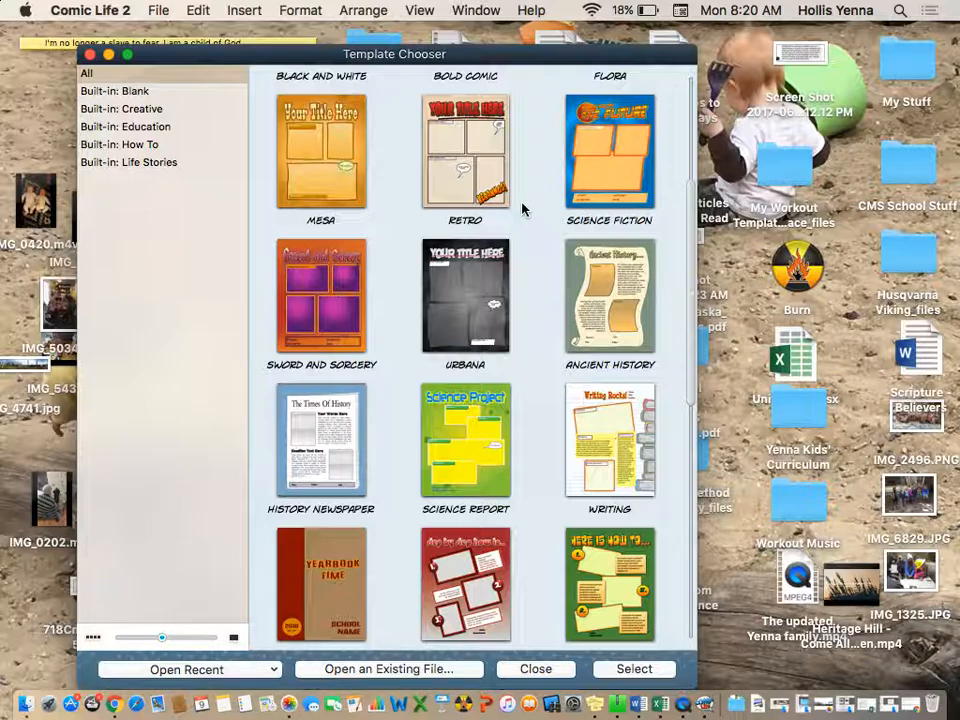
{"action": "scroll", "coordinate": [521, 208], "scroll_direction": "down", "scroll_amount": 6}
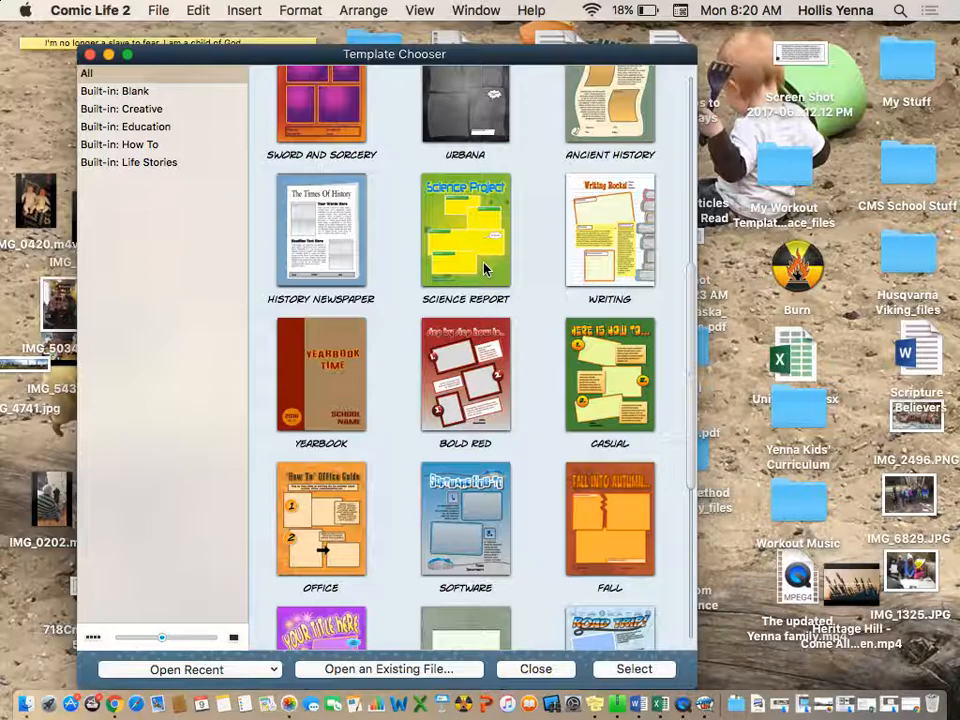
{"action": "scroll", "coordinate": [552, 399], "scroll_direction": "down", "scroll_amount": 5}
{"action": "scroll", "coordinate": [550, 401], "scroll_direction": "down", "scroll_amount": 3}
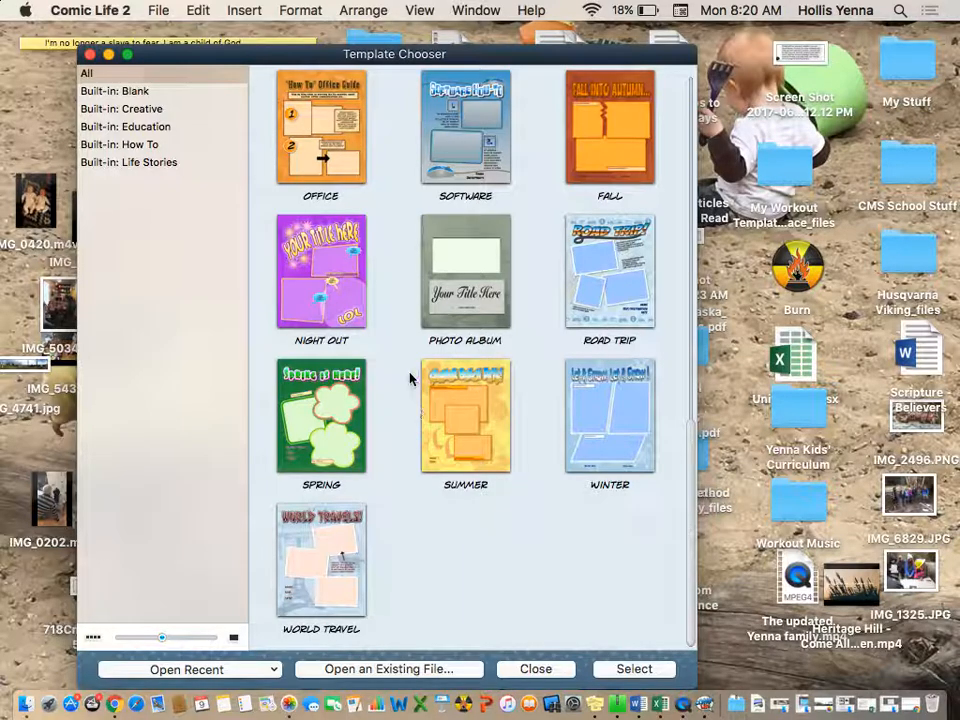
Create a new comic from the Fall template.
{"action": "scroll", "coordinate": [429, 291], "scroll_direction": "up", "scroll_amount": 5}
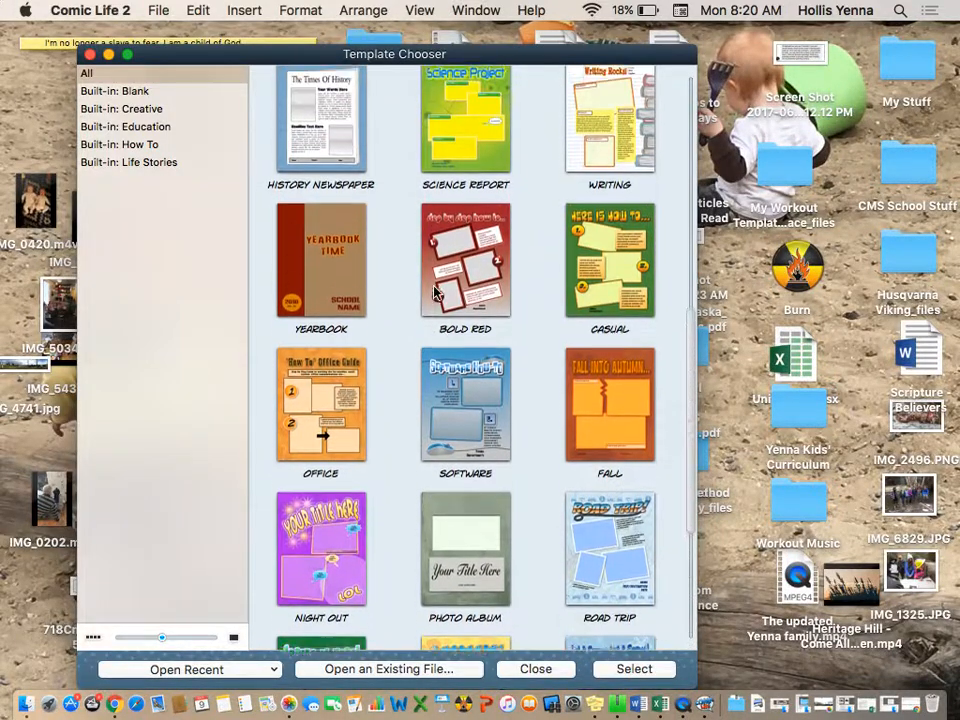
{"action": "left_click", "coordinate": [613, 425]}
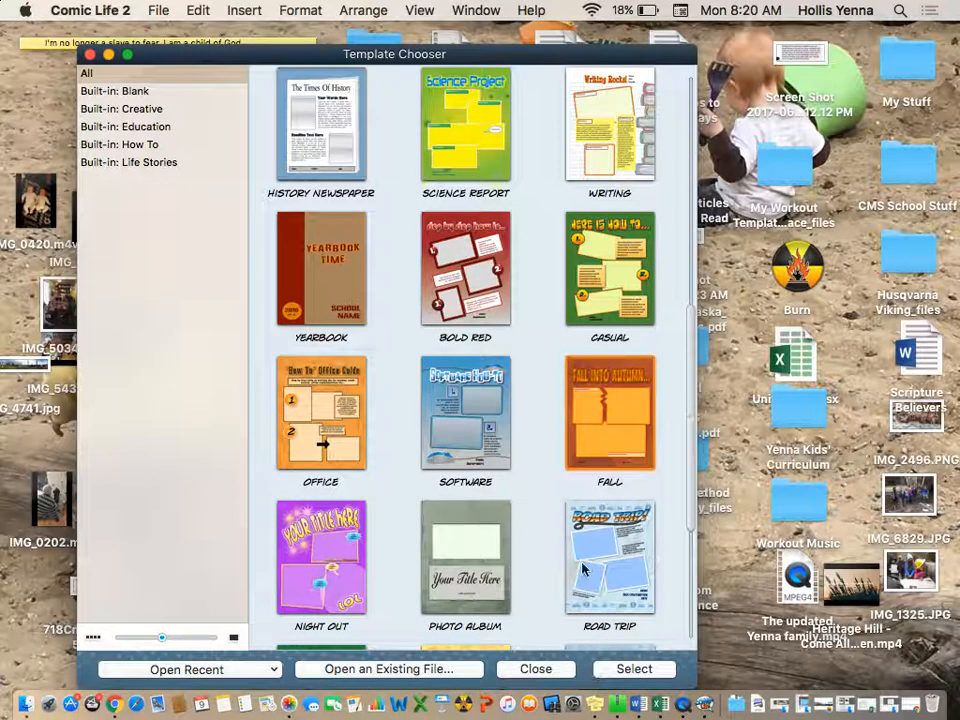
{"action": "double_click", "coordinate": [603, 455]}
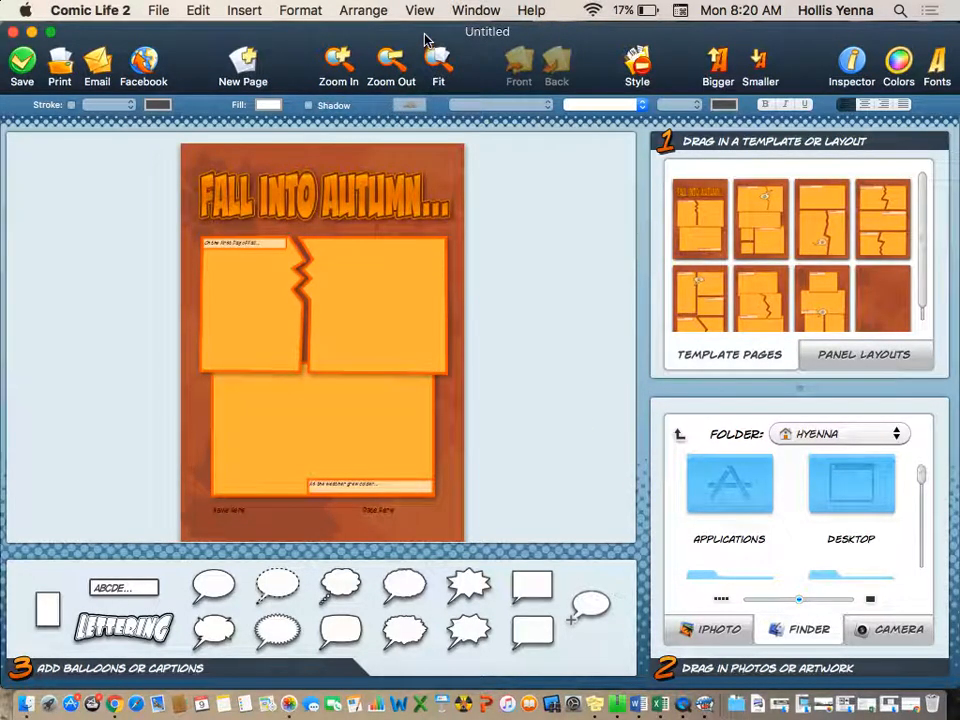
{"action": "left_click_drag", "start_coordinate": [425, 31], "coordinate": [418, 22]}
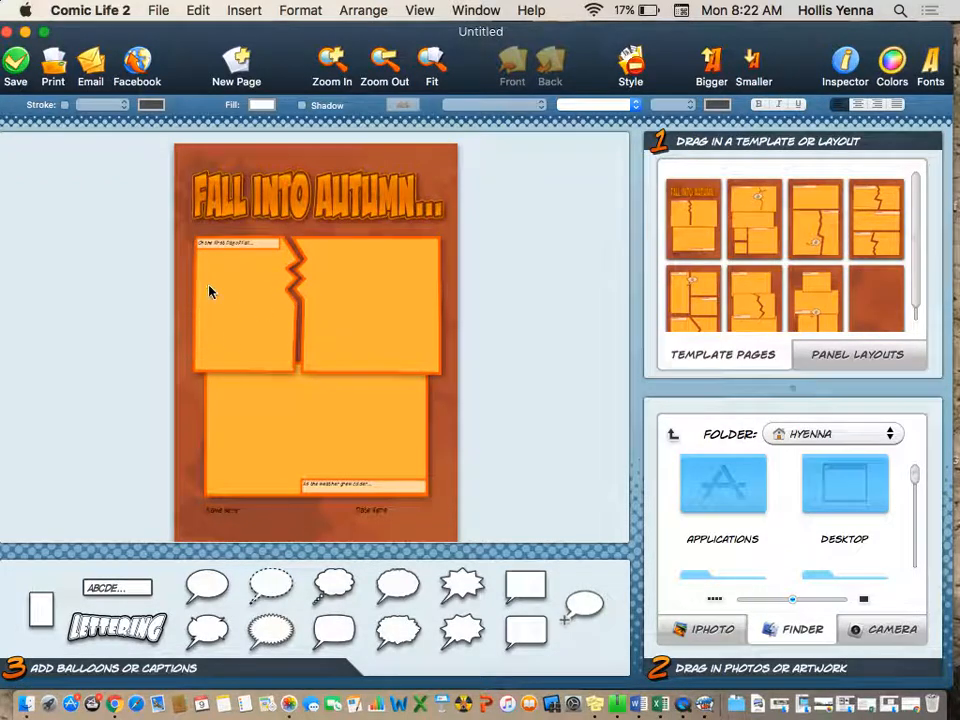
Examine the three picture panels on the comic's first page by selecting each one.
{"action": "left_click", "coordinate": [255, 319]}
{"action": "left_click", "coordinate": [366, 313]}
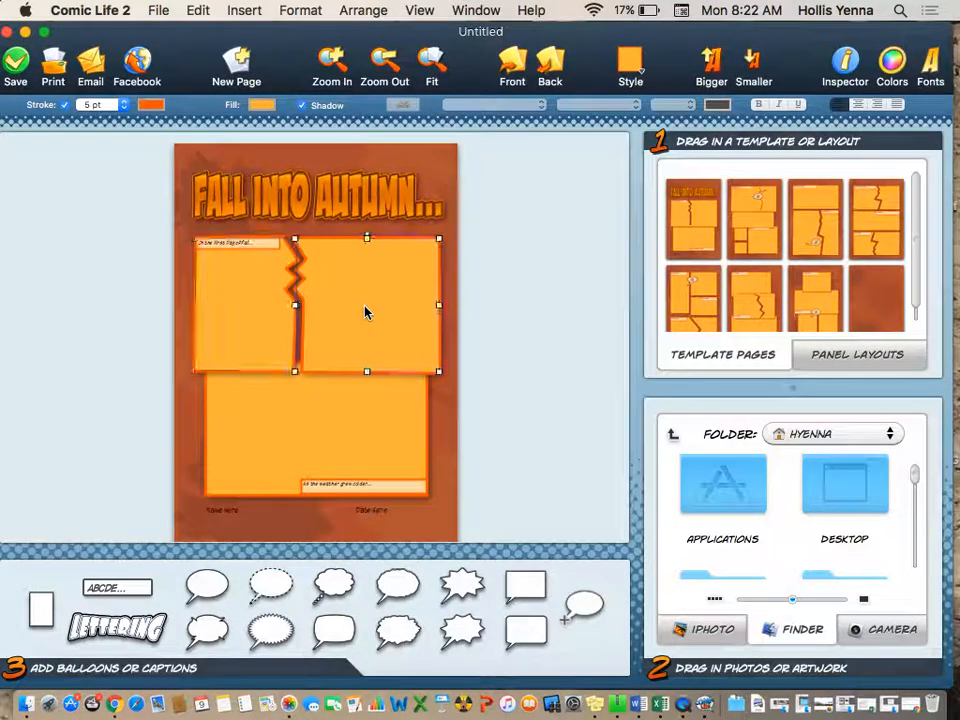
{"action": "left_click", "coordinate": [296, 439]}
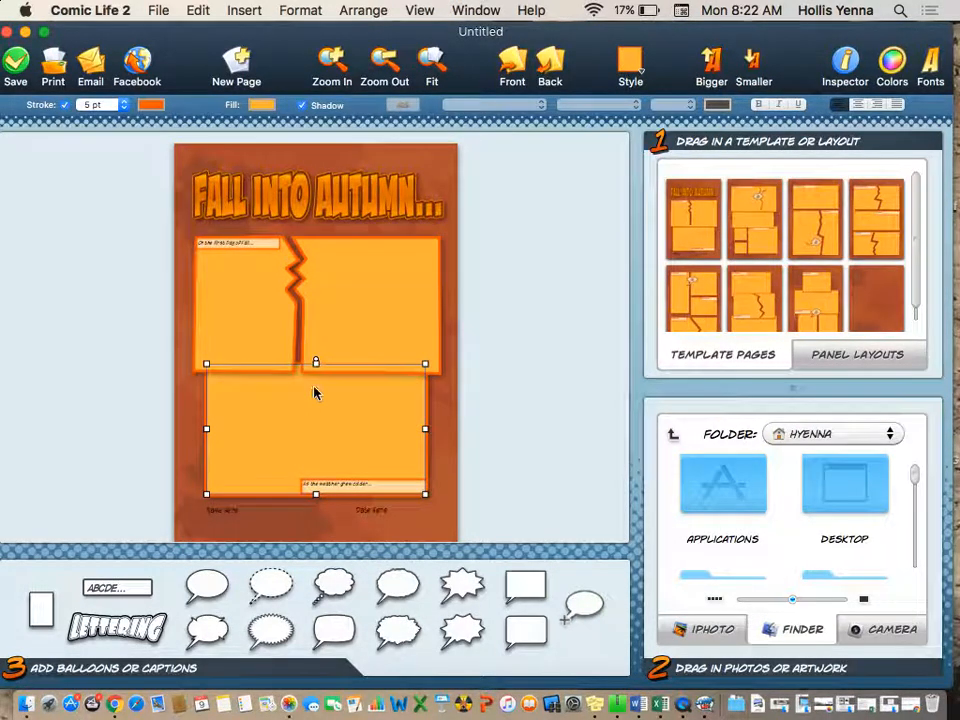
{"action": "scroll", "coordinate": [469, 298], "scroll_direction": "down", "scroll_amount": 2}
{"action": "scroll", "coordinate": [469, 298], "scroll_direction": "up", "scroll_amount": 2}
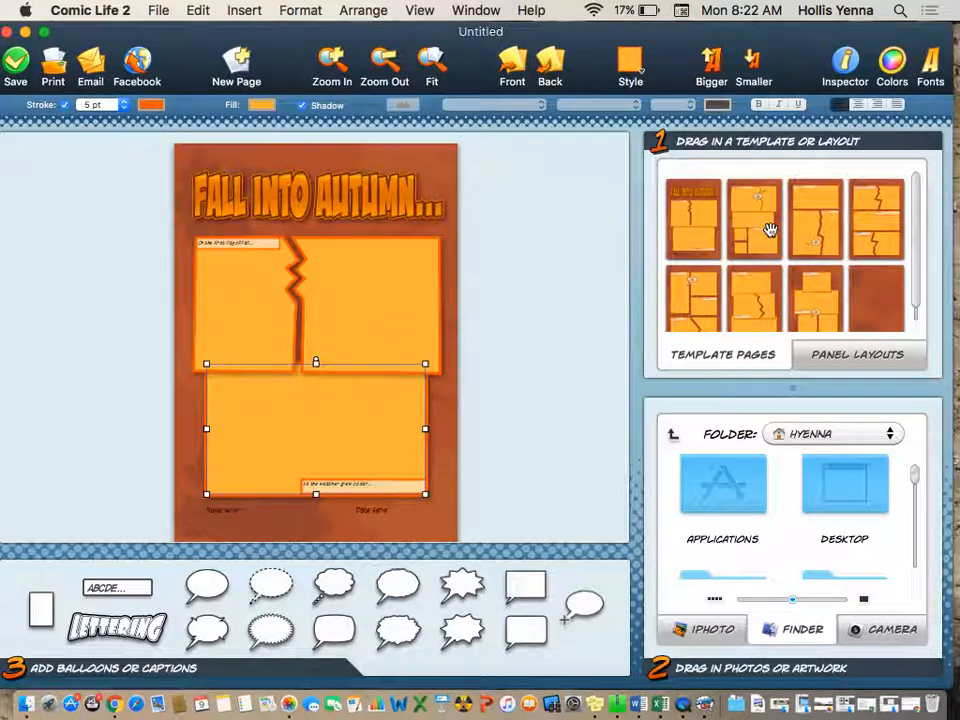
Add two pages to the comic from the second and fifth Fall template pages, the latter with the arrow-shaped panel.
{"action": "left_click_drag", "start_coordinate": [769, 230], "coordinate": [343, 294]}
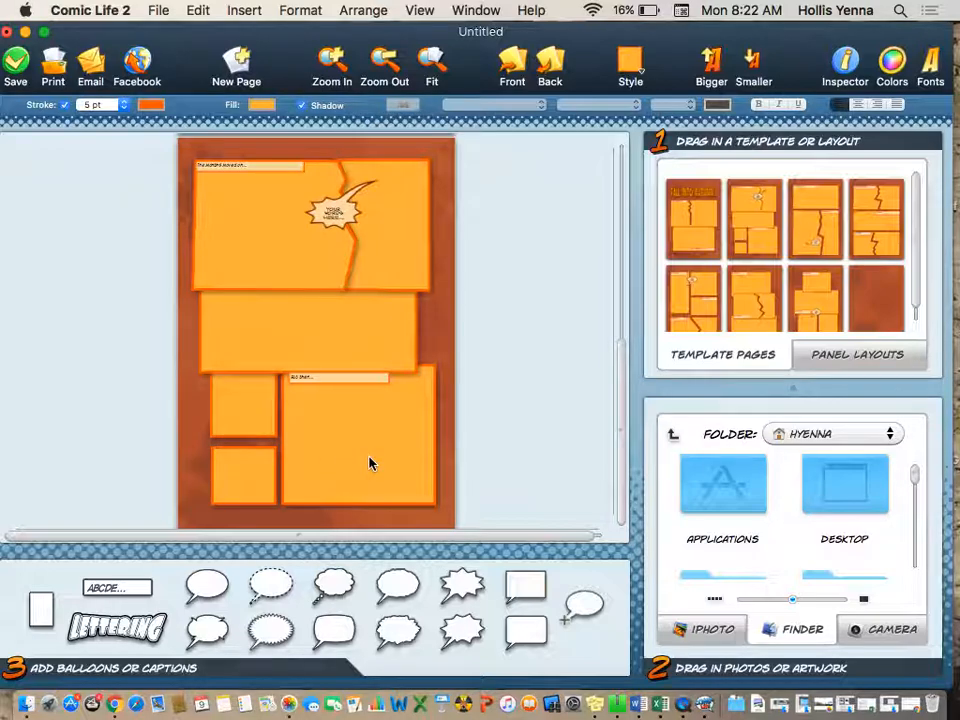
{"action": "left_click", "coordinate": [350, 210]}
{"action": "left_click", "coordinate": [343, 204]}
{"action": "left_click", "coordinate": [262, 219]}
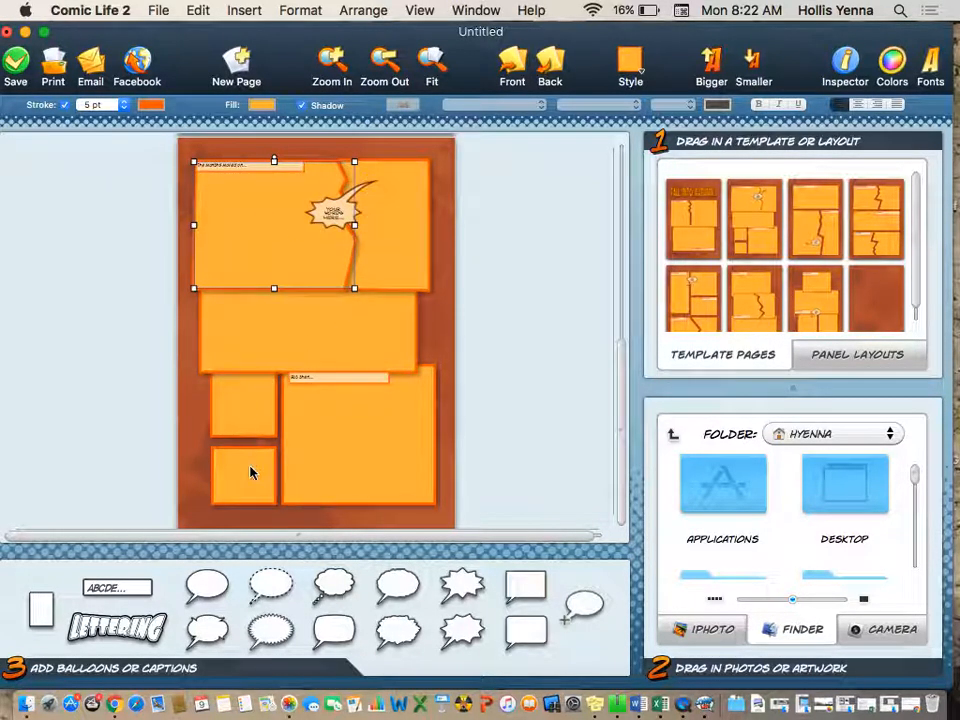
{"action": "left_click", "coordinate": [371, 437]}
{"action": "scroll", "coordinate": [847, 288], "scroll_direction": "down", "scroll_amount": 2}
{"action": "left_click_drag", "start_coordinate": [690, 287], "coordinate": [291, 321]}
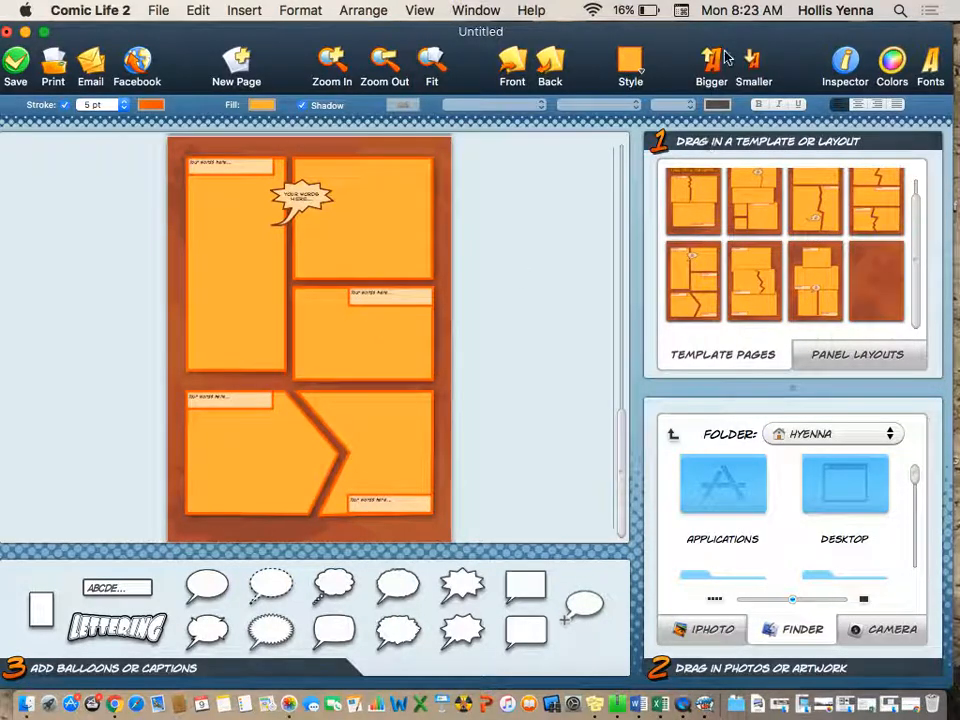
Uncover the desktop photos and place IMG_2195.jpg in the tall panel at the page's upper left.
{"action": "left_click_drag", "start_coordinate": [311, 39], "coordinate": [681, 12]}
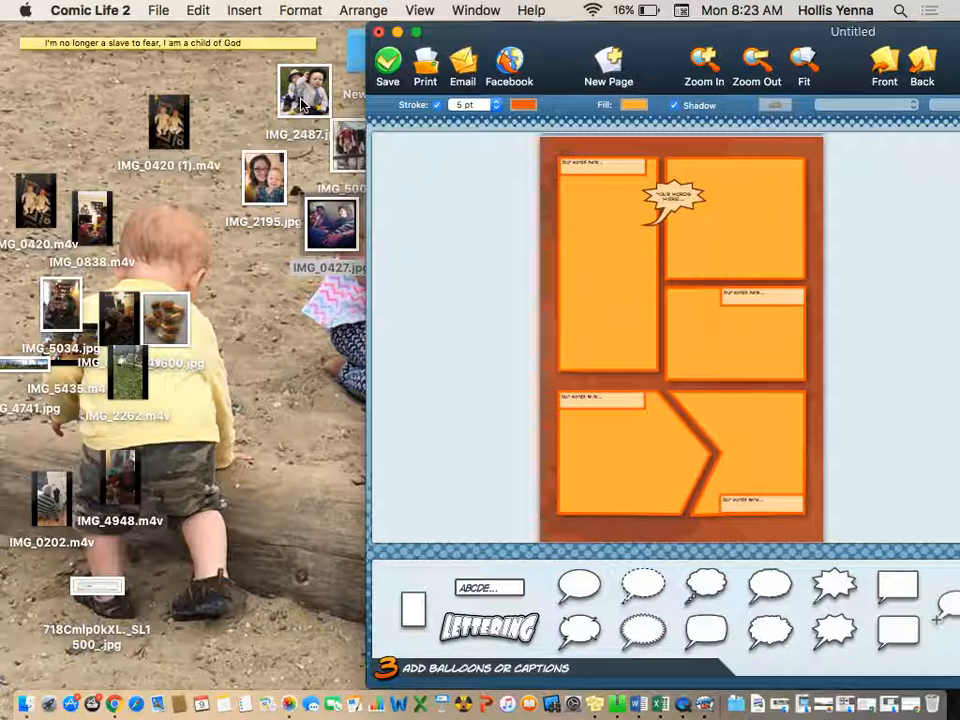
{"action": "left_click_drag", "start_coordinate": [574, 39], "coordinate": [506, 34]}
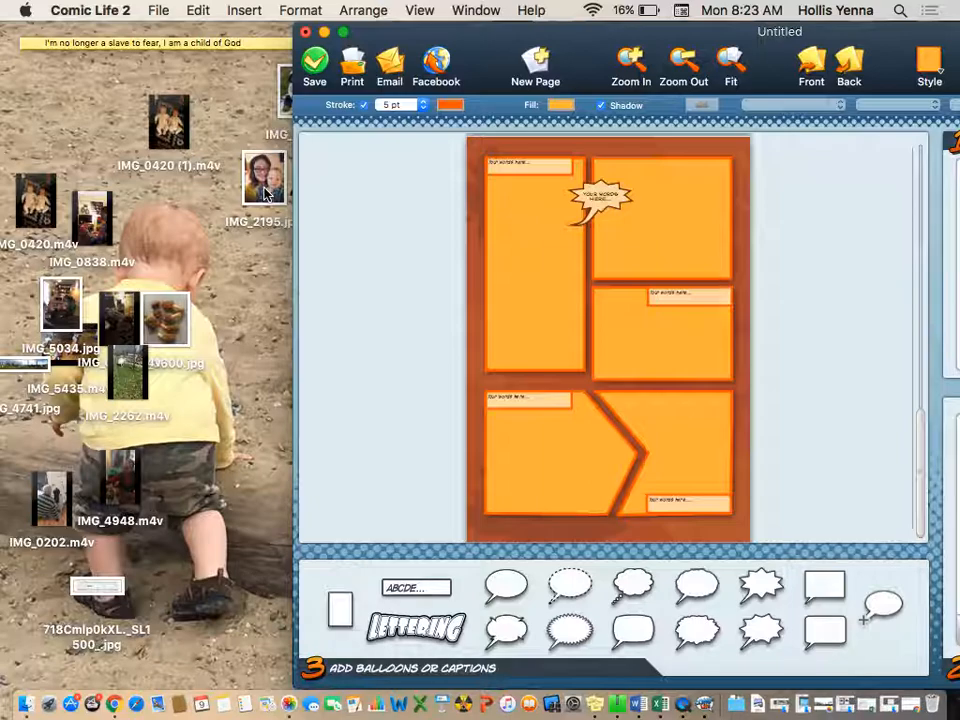
{"action": "left_click_drag", "start_coordinate": [267, 193], "coordinate": [542, 279]}
{"action": "left_click_drag", "start_coordinate": [542, 36], "coordinate": [445, 34]}
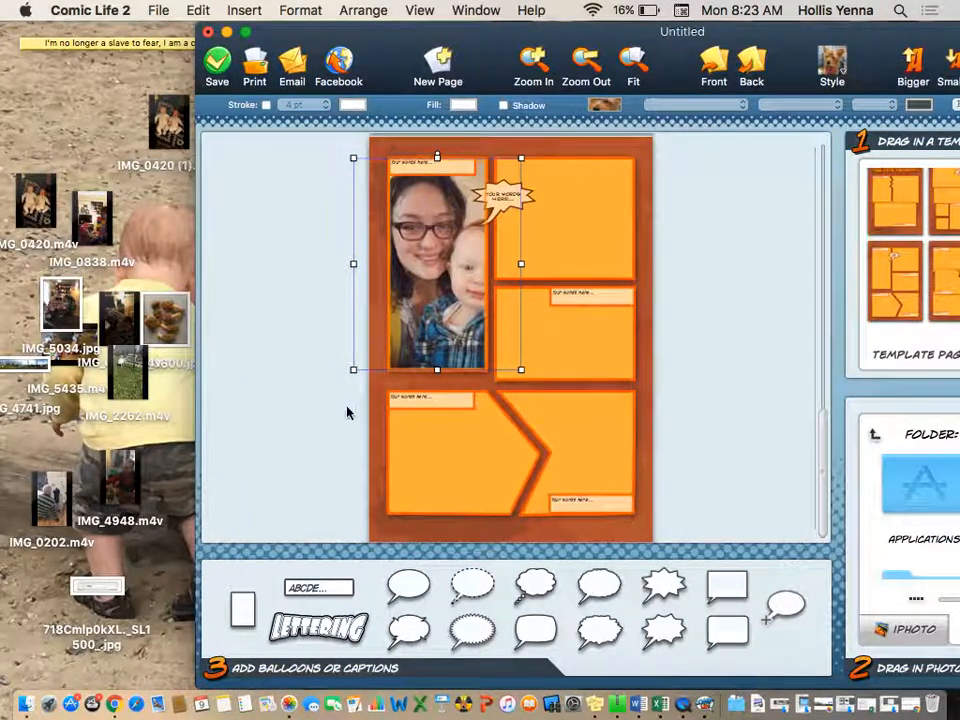
Adjust the photo's position slightly within the tall panel.
{"action": "left_click", "coordinate": [432, 303]}
{"action": "mouse_move", "coordinate": [430, 297]}
{"action": "left_mouse_down"}
{"action": "mouse_move", "coordinate": [399, 297]}
{"action": "mouse_move", "coordinate": [441, 302]}
{"action": "left_mouse_up"}
{"action": "left_click_drag", "start_coordinate": [420, 231], "coordinate": [416, 231]}
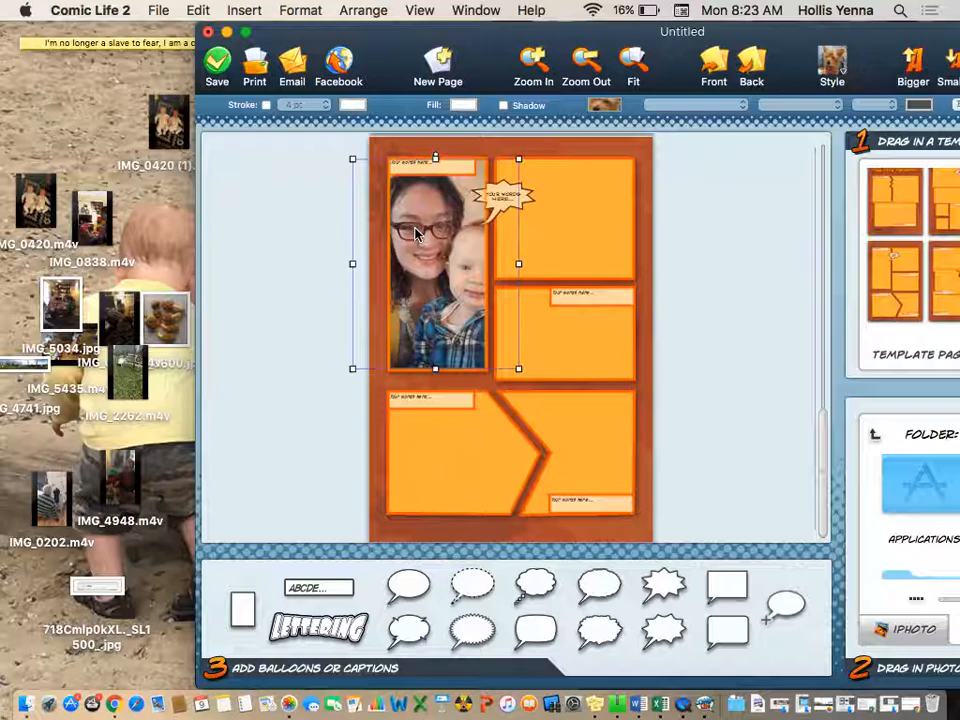
Replace the caption above the photo with "It was a long weekend and I had spent a lot of time at school, working on grading".
{"action": "left_click", "coordinate": [413, 172]}
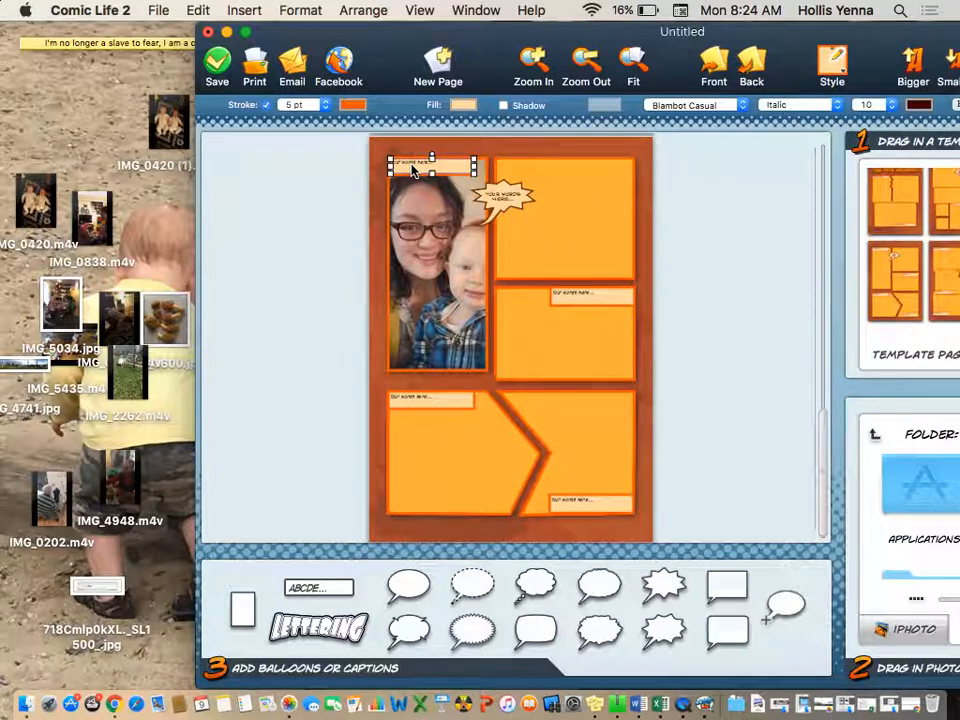
{"action": "double_click", "coordinate": [440, 168]}
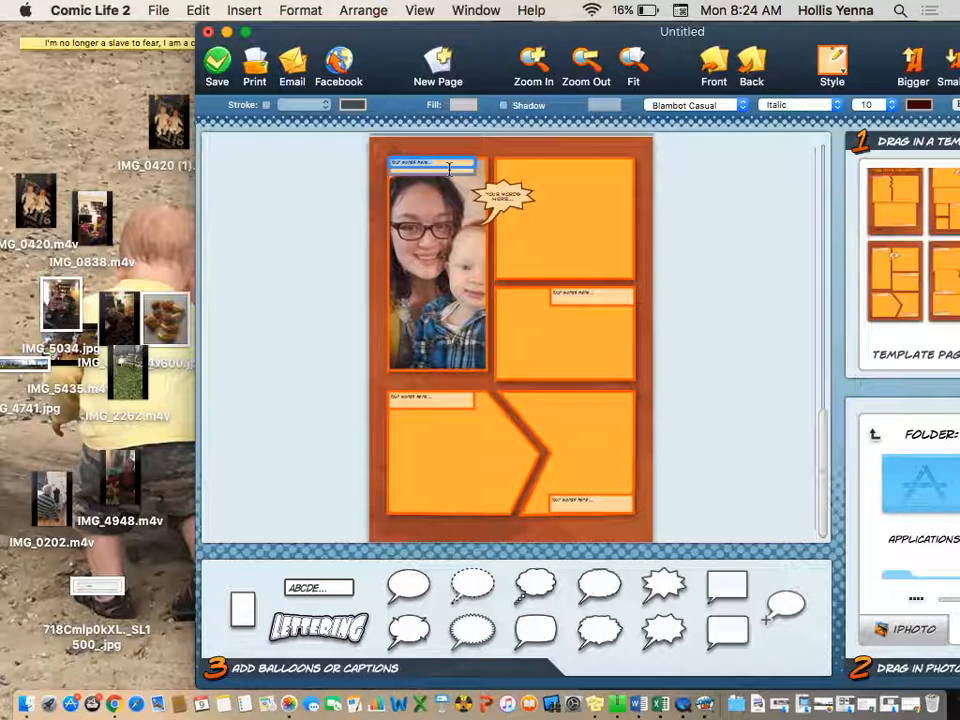
{"action": "left_click_drag", "start_coordinate": [404, 72], "coordinate": [216, 16]}
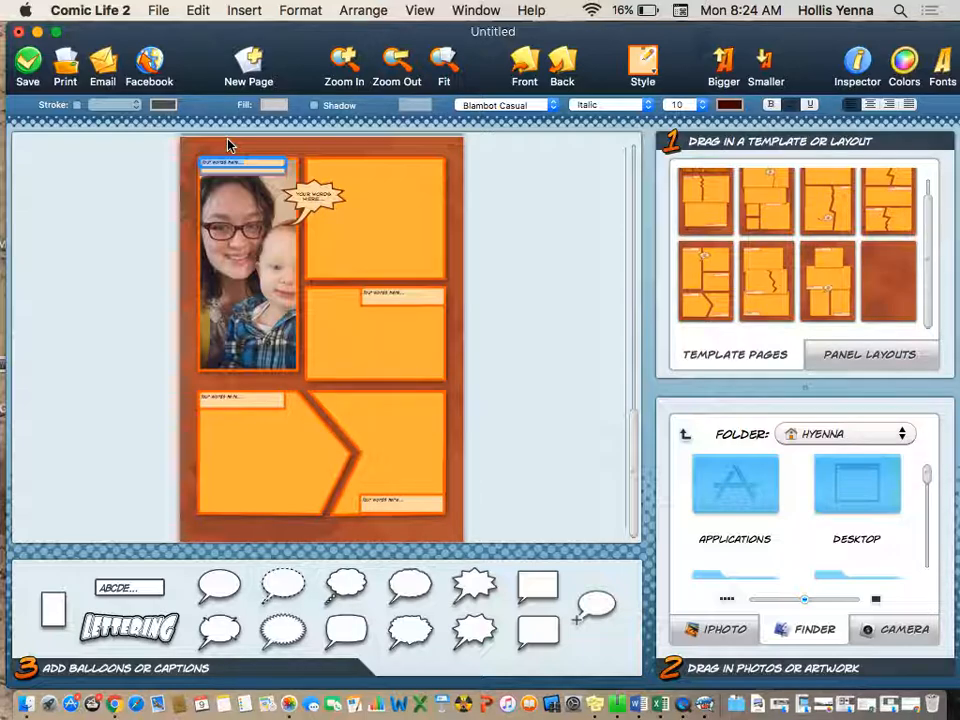
{"action": "type", "text": "It was a long weekend and"}
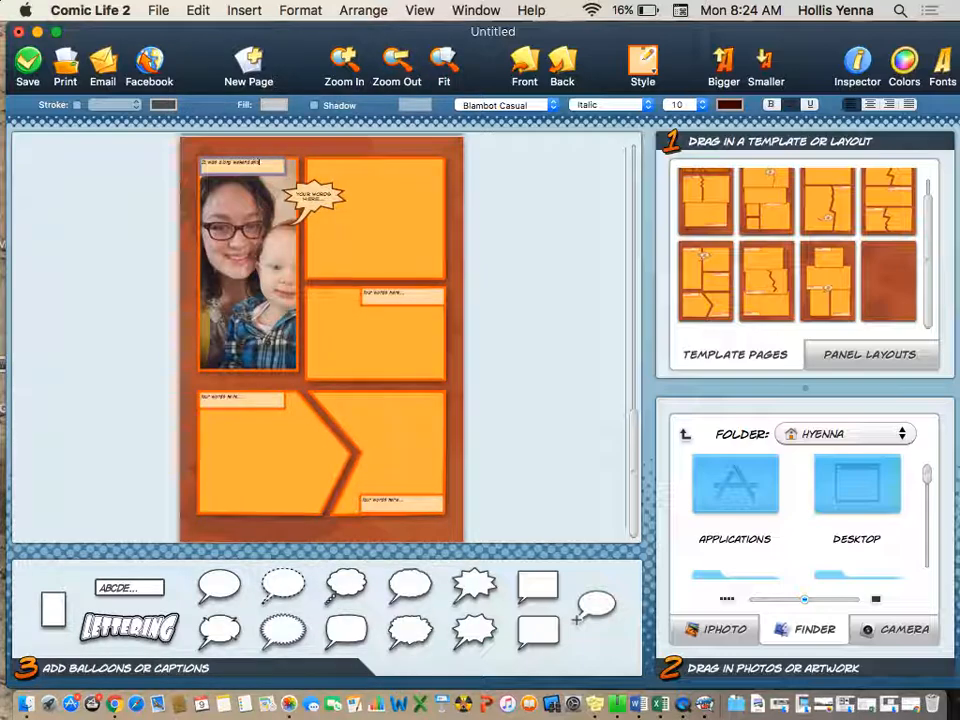
{"action": "type", "text": " thad spent a lot of time at school, working on"}
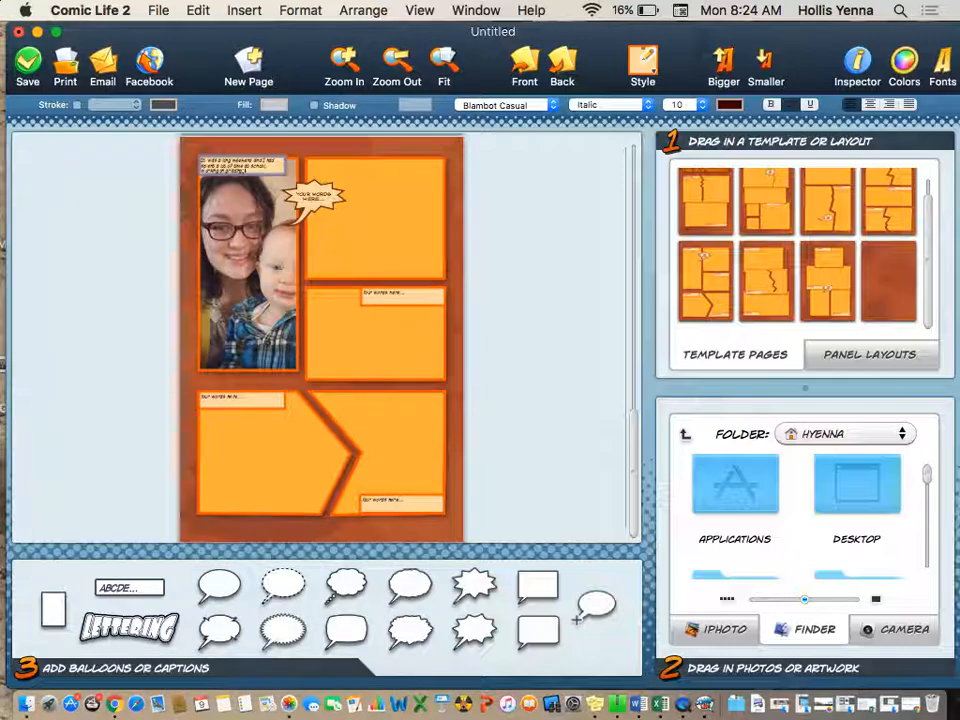
Move the jagged speech balloon onto the photo, just below the caption.
{"action": "left_click", "coordinate": [335, 205]}
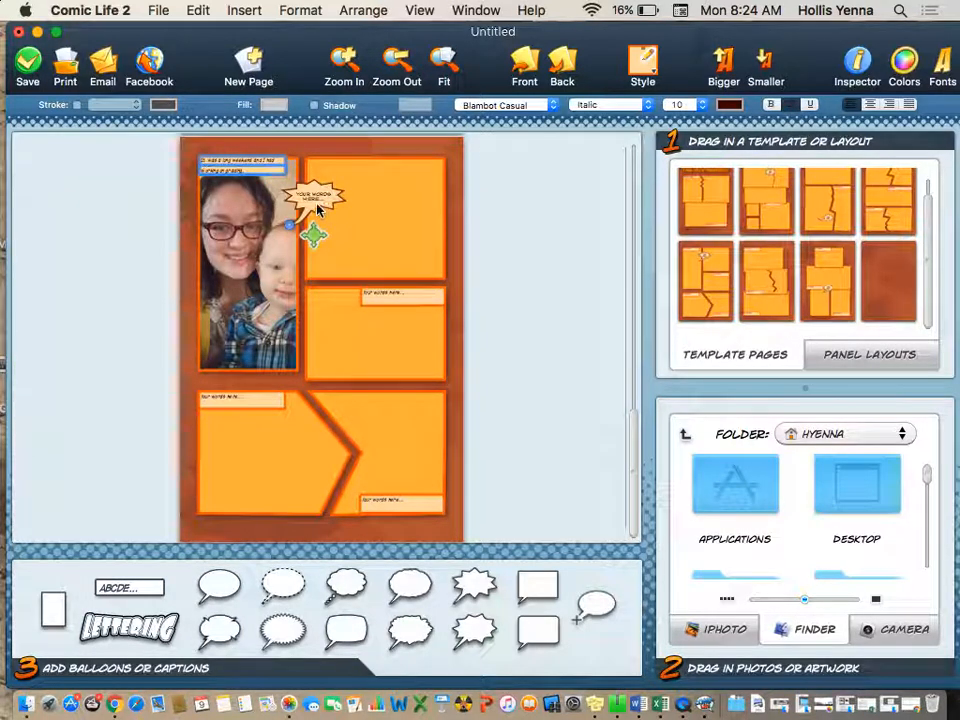
{"action": "left_click_drag", "start_coordinate": [316, 205], "coordinate": [271, 204]}
{"action": "left_click", "coordinate": [239, 170]}
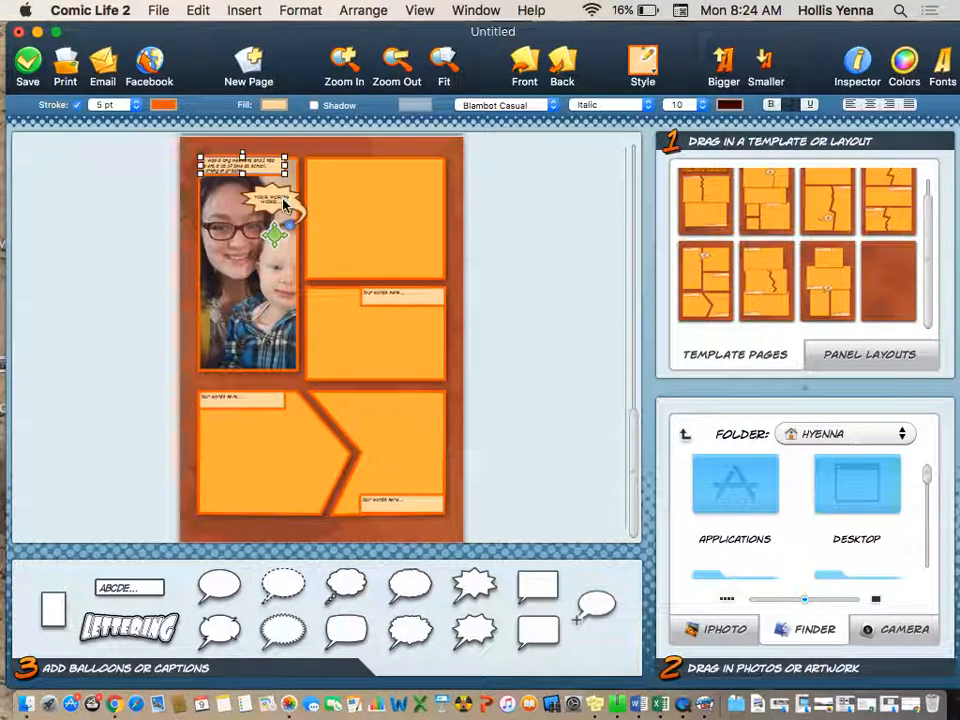
Replace the speech balloon's placeholder text with "Hey, honey, have you seen my keys...?" and select the balloon's tail.
{"action": "left_click", "coordinate": [284, 204]}
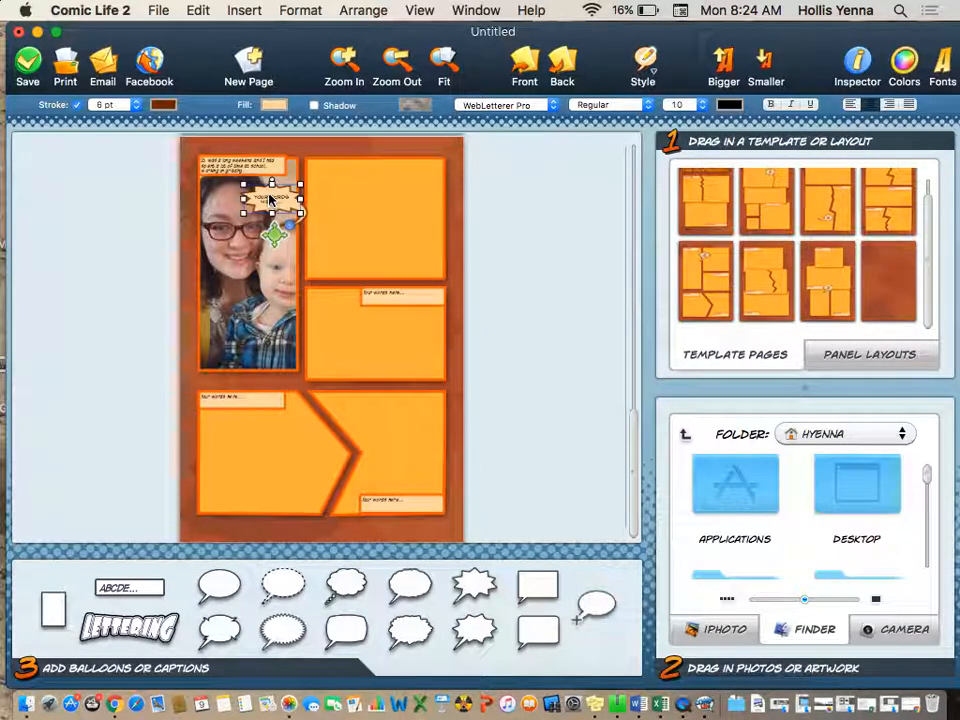
{"action": "double_click", "coordinate": [269, 197]}
{"action": "type", "text": "Hey, honey, we're"}
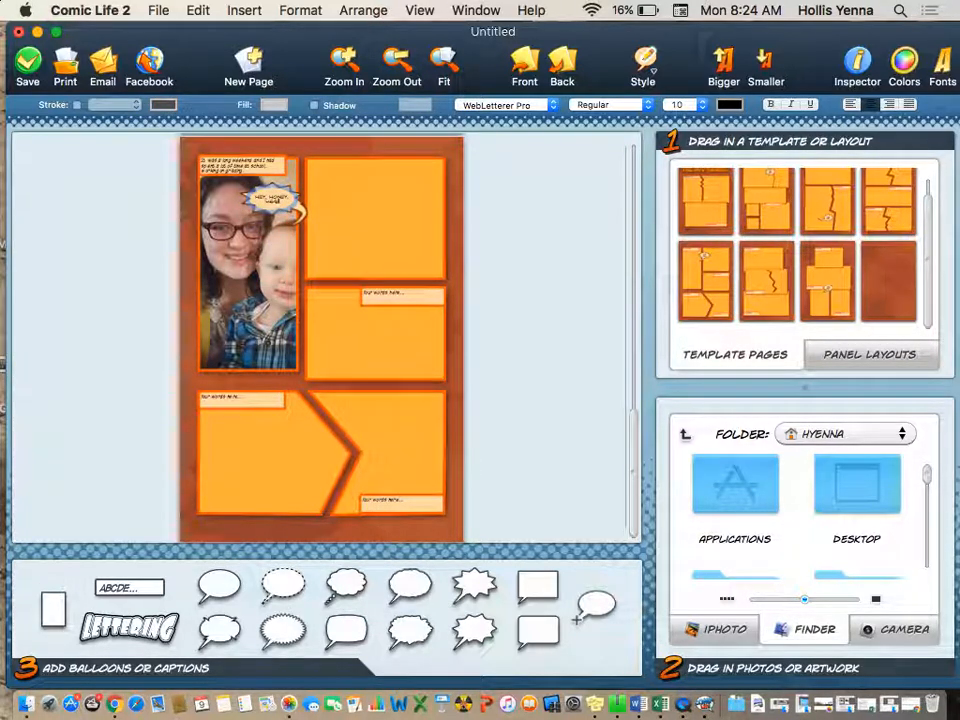
{"action": "type", "text": " seen my"}
{"action": "left_click", "coordinate": [289, 225]}
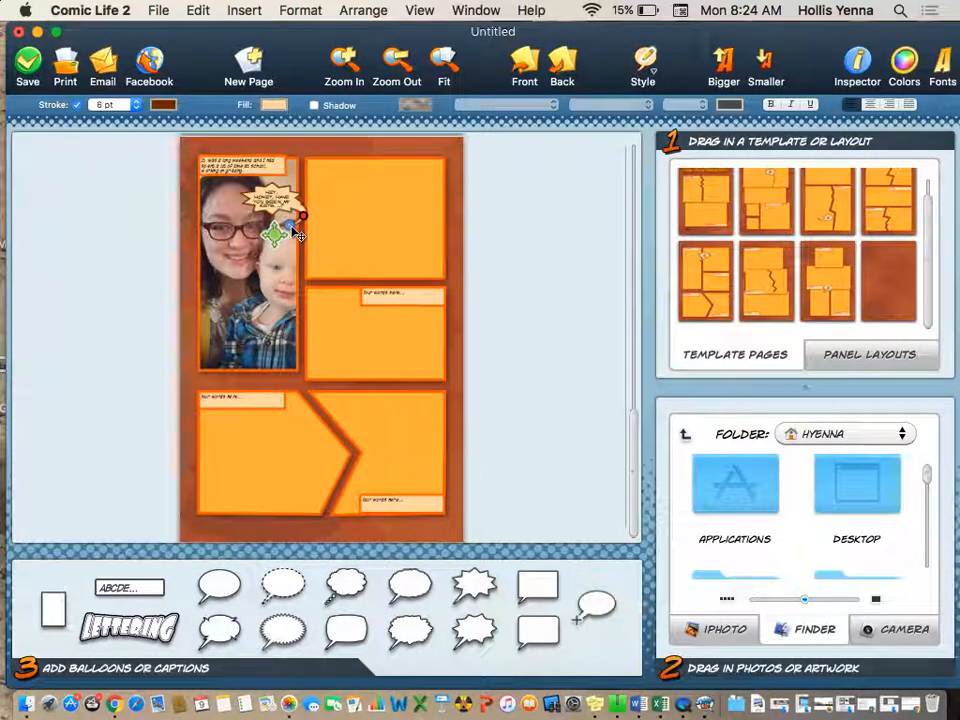
Aim the first speech balloon's tail toward the photo's upper-right edge and reposition the balloon beside it.
{"action": "left_click_drag", "start_coordinate": [289, 225], "coordinate": [297, 175]}
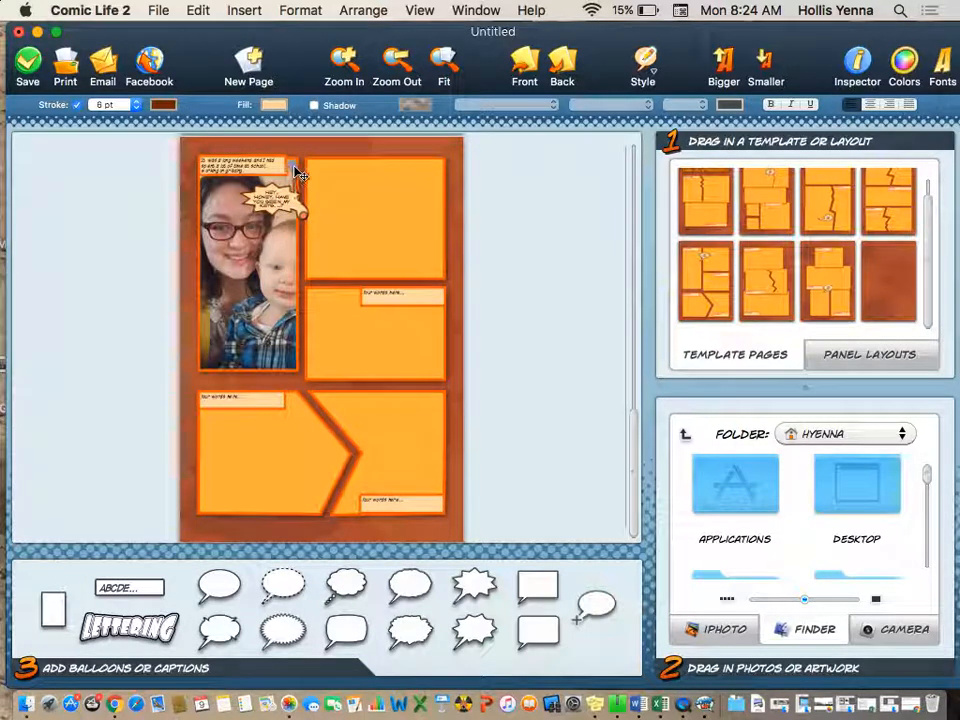
{"action": "left_click", "coordinate": [283, 206]}
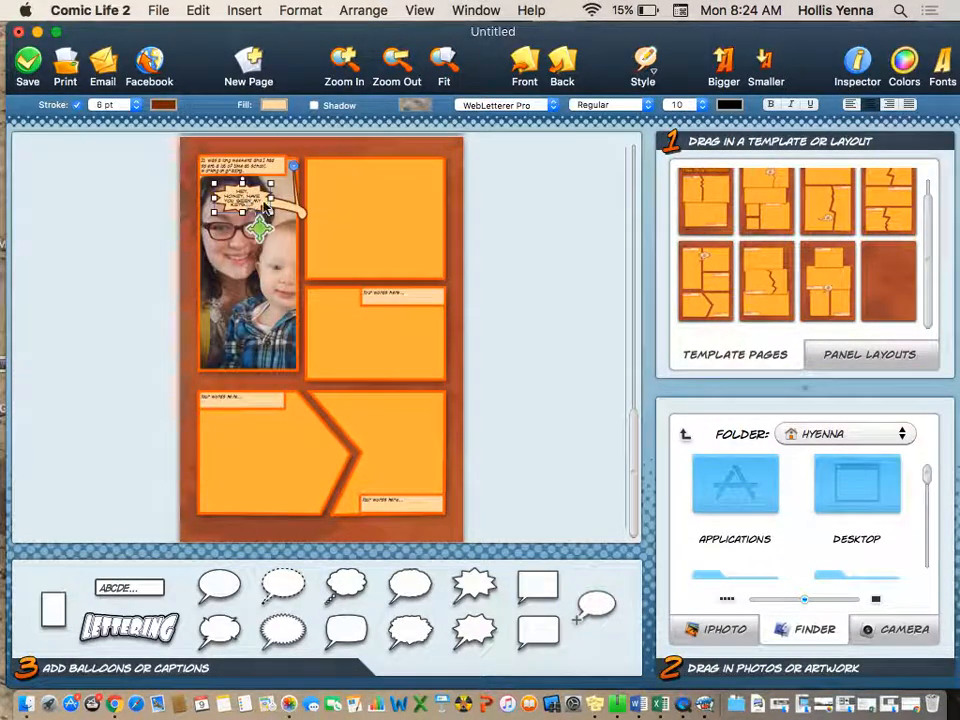
{"action": "left_click_drag", "start_coordinate": [296, 214], "coordinate": [305, 188]}
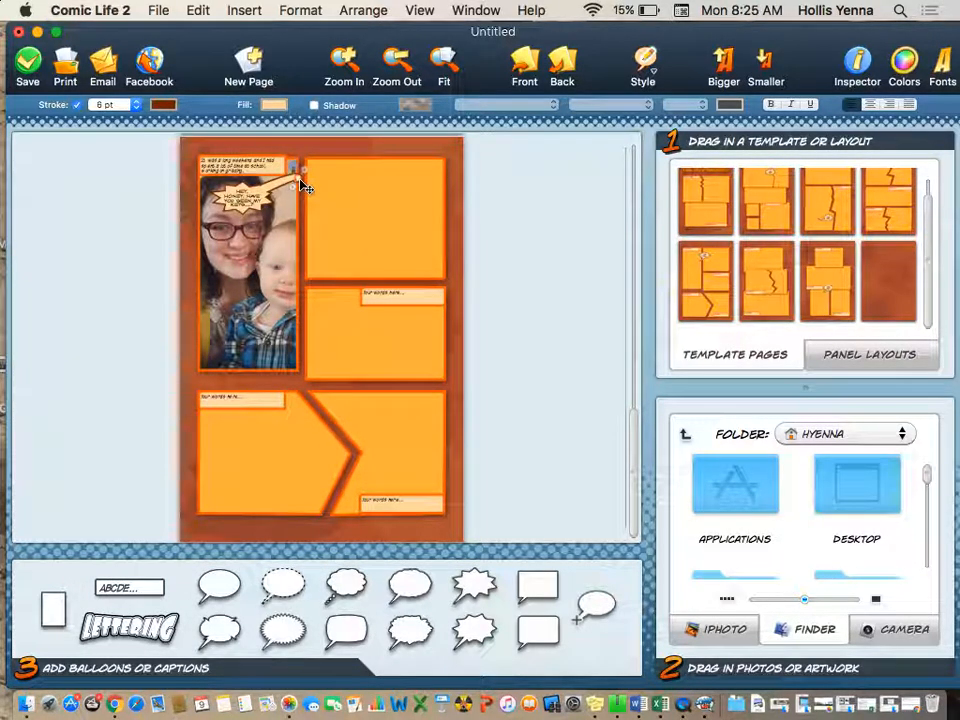
{"action": "left_click", "coordinate": [264, 198]}
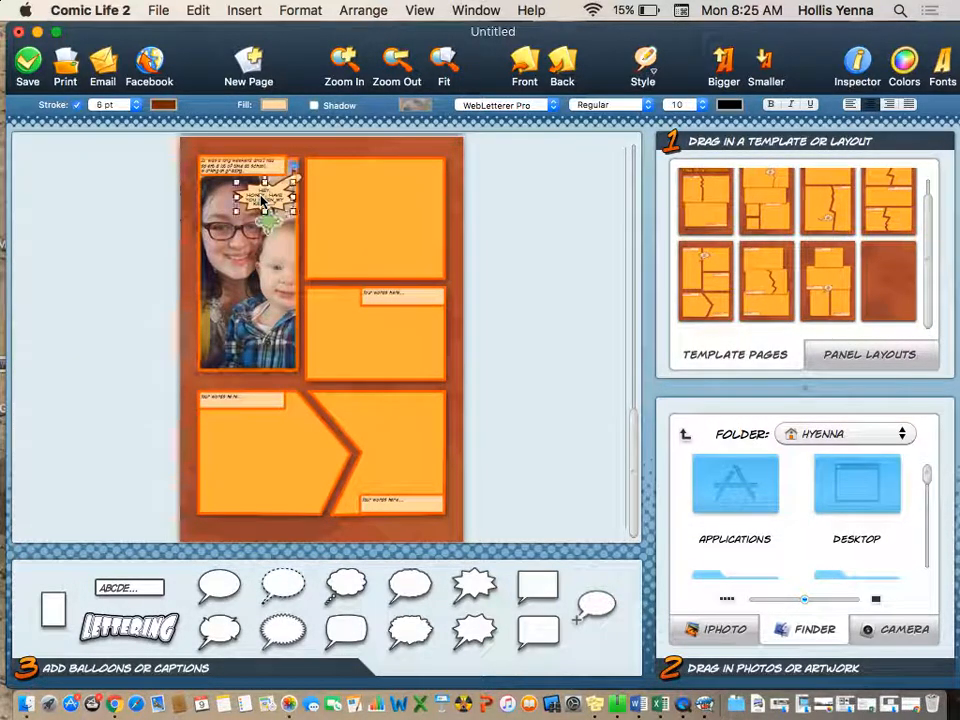
Add a second jagged speech balloon over the photo's left edge, with its tail pointing to the woman's mouth.
{"action": "left_click", "coordinate": [236, 249]}
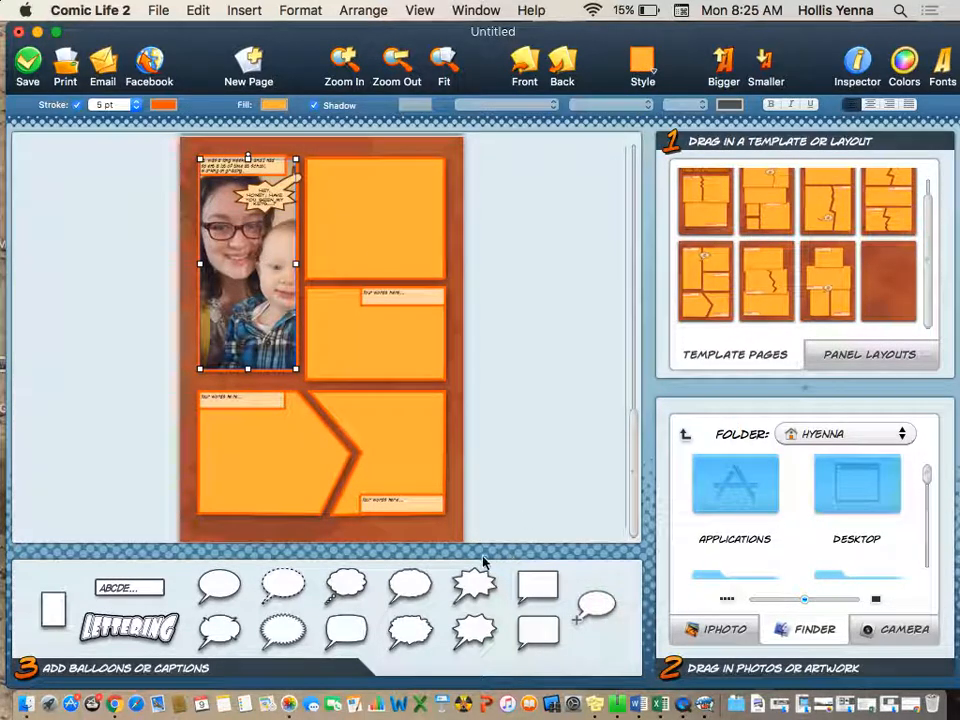
{"action": "mouse_move", "coordinate": [467, 593]}
{"action": "left_mouse_down"}
{"action": "mouse_move", "coordinate": [215, 359]}
{"action": "mouse_move", "coordinate": [234, 254]}
{"action": "mouse_move", "coordinate": [238, 269]}
{"action": "mouse_move", "coordinate": [221, 297]}
{"action": "mouse_move", "coordinate": [194, 317]}
{"action": "mouse_move", "coordinate": [255, 305]}
{"action": "mouse_move", "coordinate": [244, 257]}
{"action": "left_mouse_up"}
{"action": "left_click", "coordinate": [195, 318]}
Replace the new balloon's placeholder text with "Again? You lost your keys...?".
{"action": "double_click", "coordinate": [218, 298]}
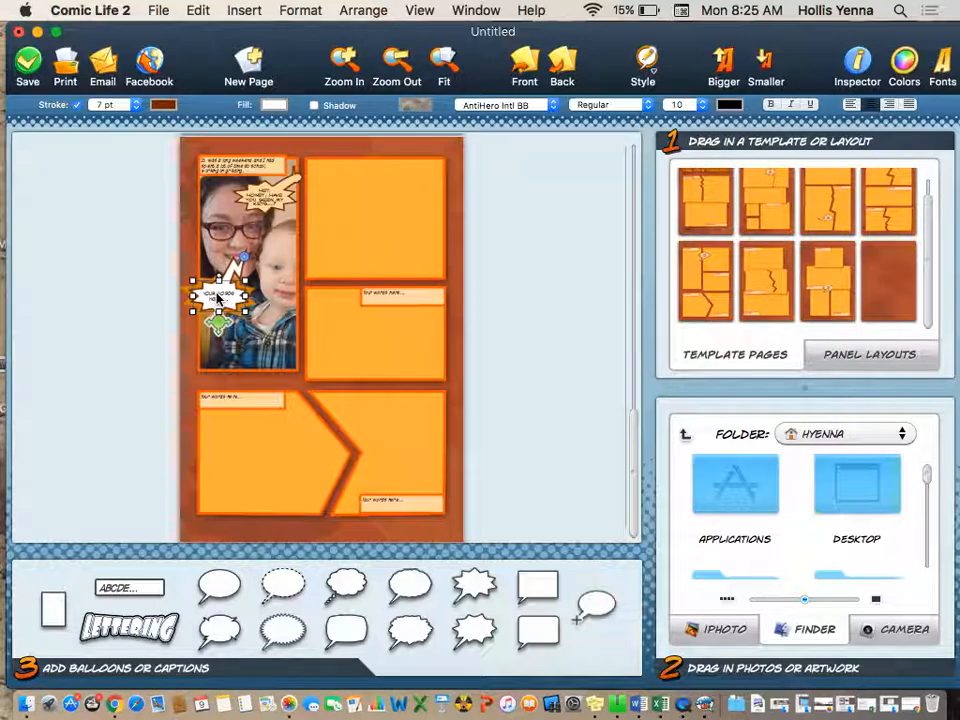
{"action": "double_click", "coordinate": [217, 296]}
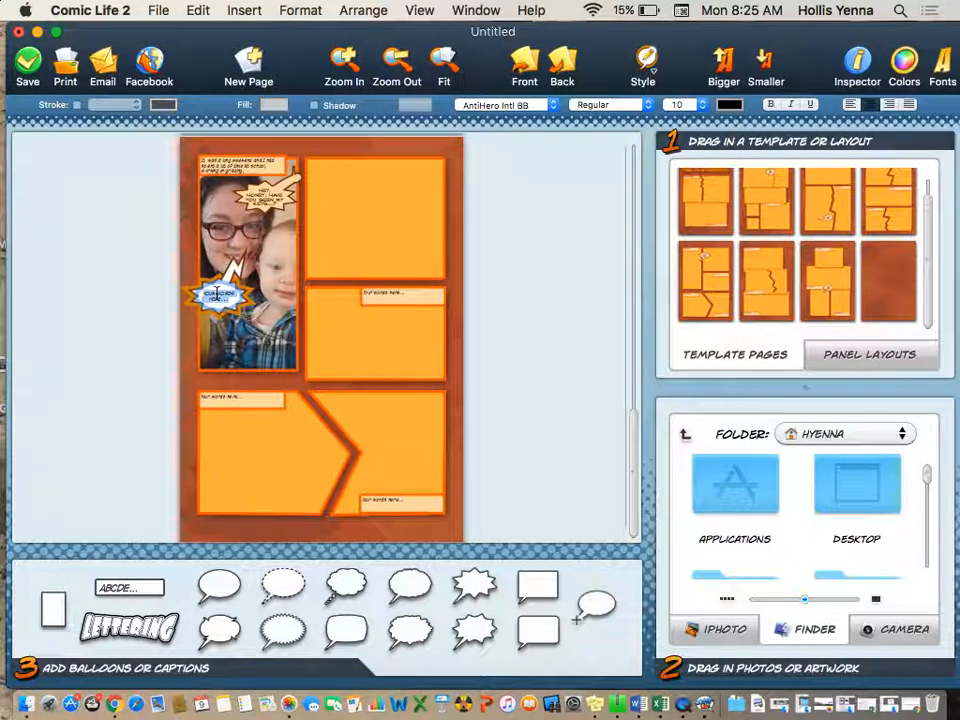
{"action": "key", "text": "Escape"}
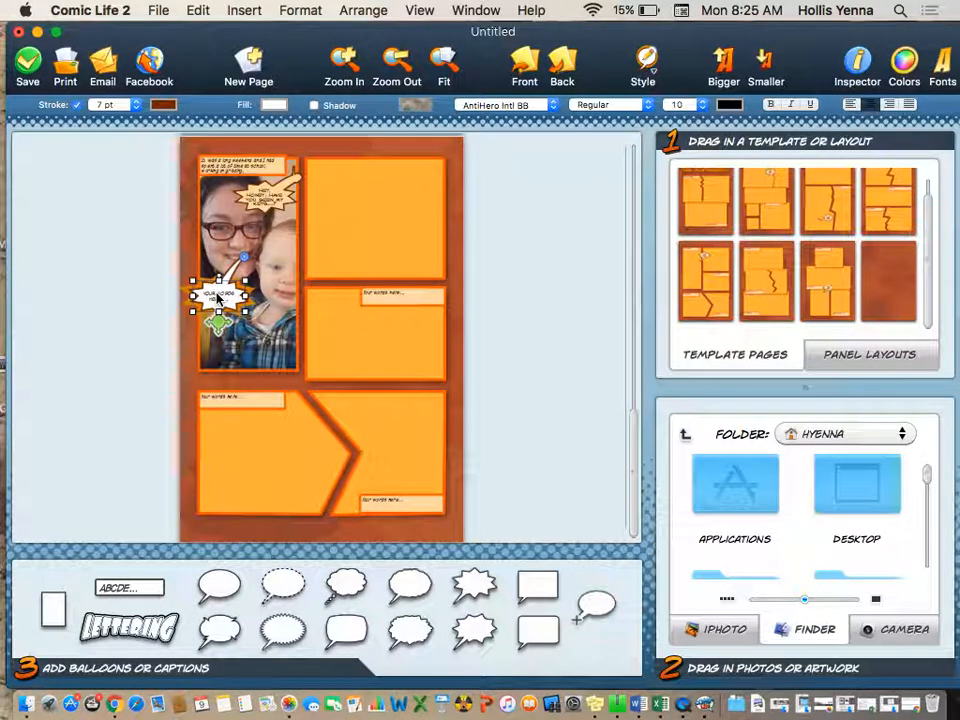
{"action": "double_click", "coordinate": [217, 296]}
{"action": "type", "text": "NO"}
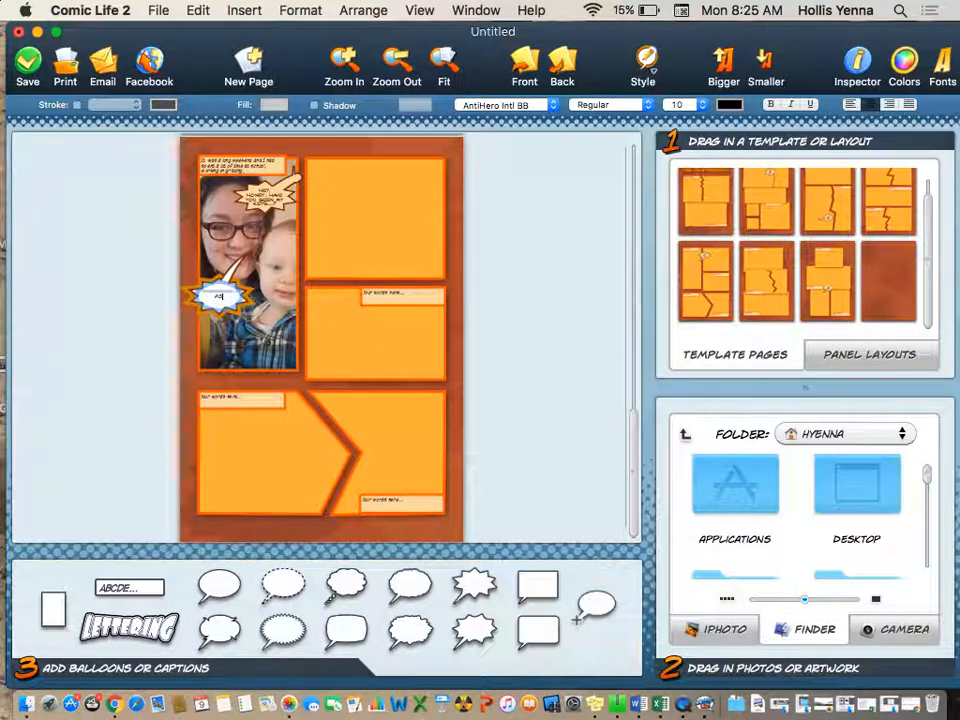
{"action": "type", "text": "N? YOU AOST YOUR KEYS..."}
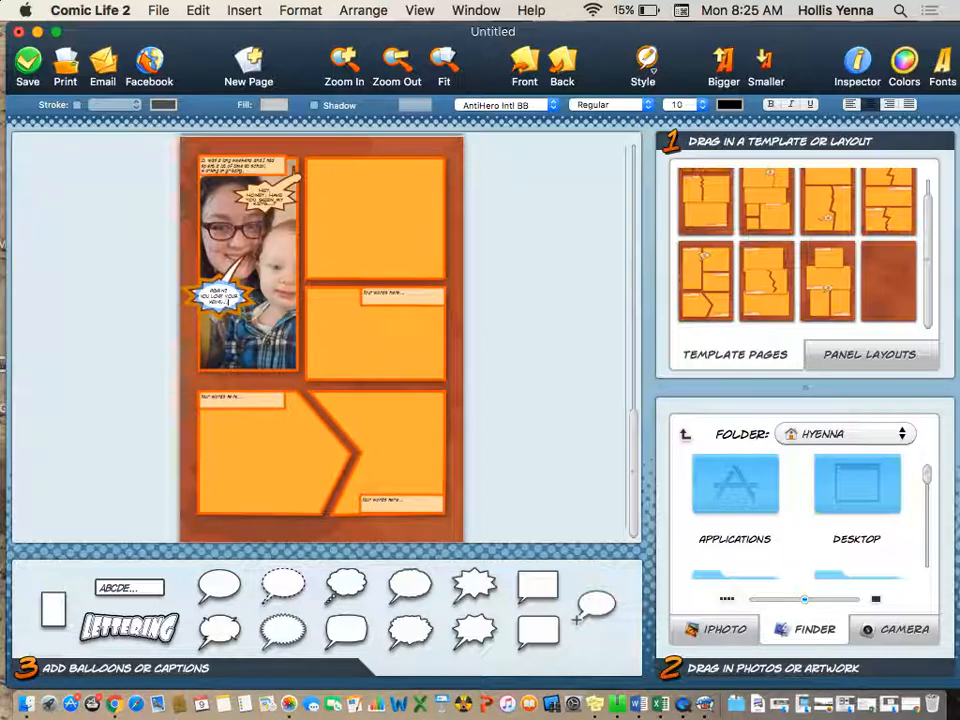
{"action": "left_click", "coordinate": [371, 354]}
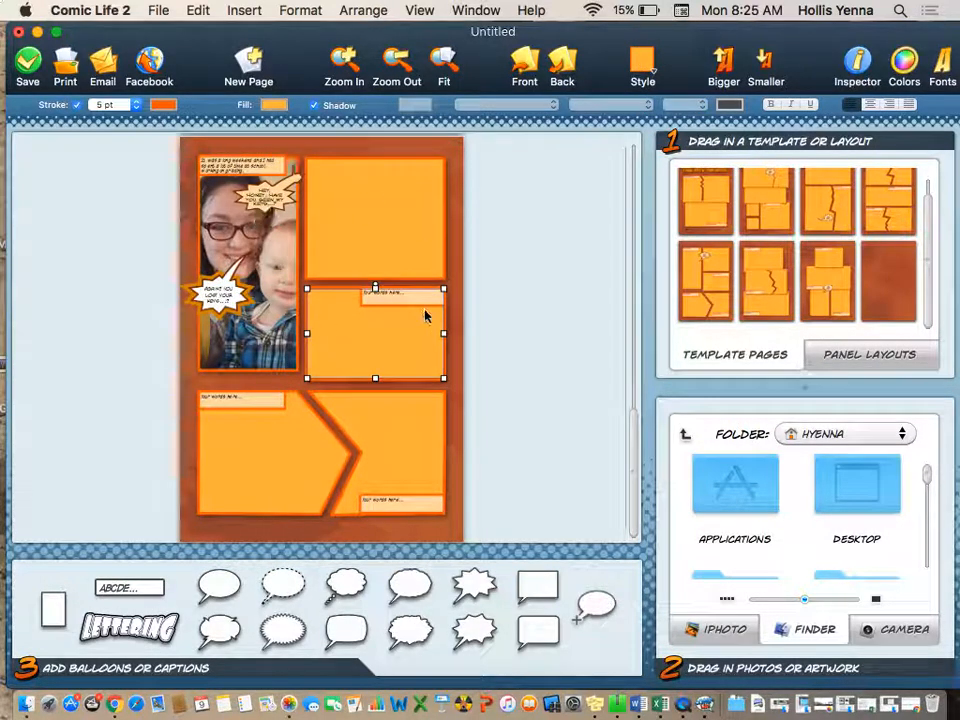
Place the desktop's photo of the seated men in the page's upper-right panel and IMG_2487 in the panel below it.
{"action": "left_click_drag", "start_coordinate": [307, 42], "coordinate": [634, 42]}
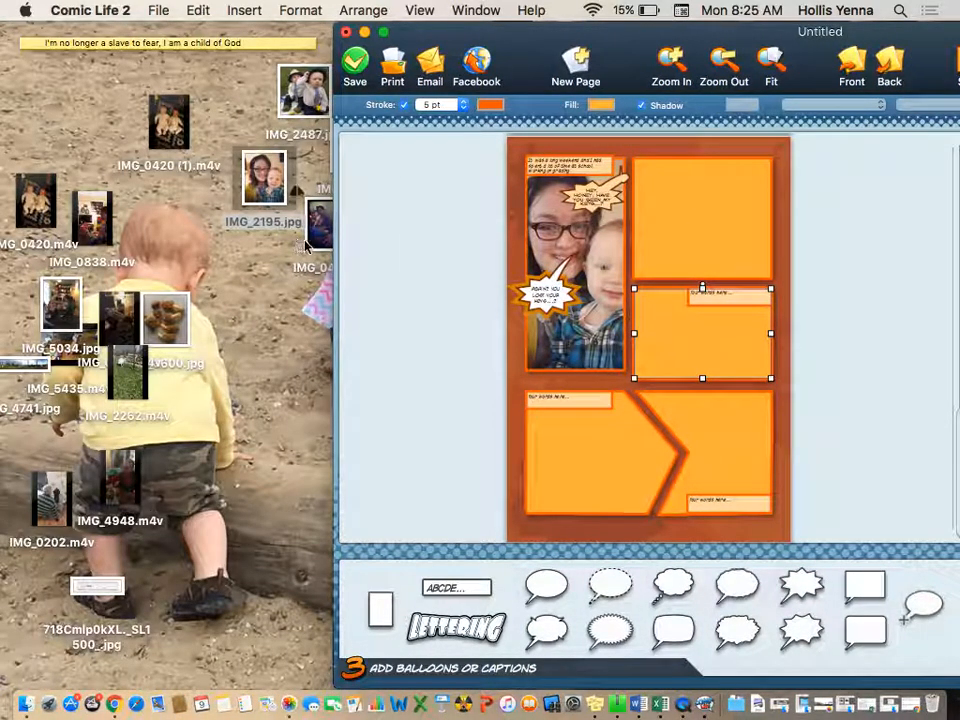
{"action": "left_click_drag", "start_coordinate": [320, 244], "coordinate": [730, 220]}
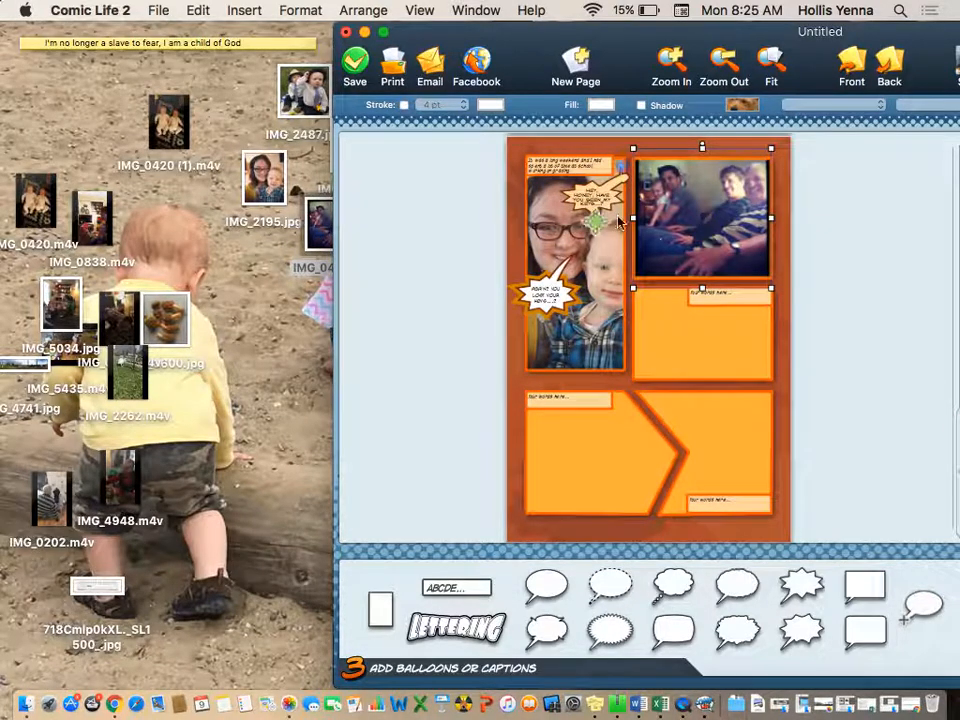
{"action": "left_click_drag", "start_coordinate": [303, 90], "coordinate": [620, 345]}
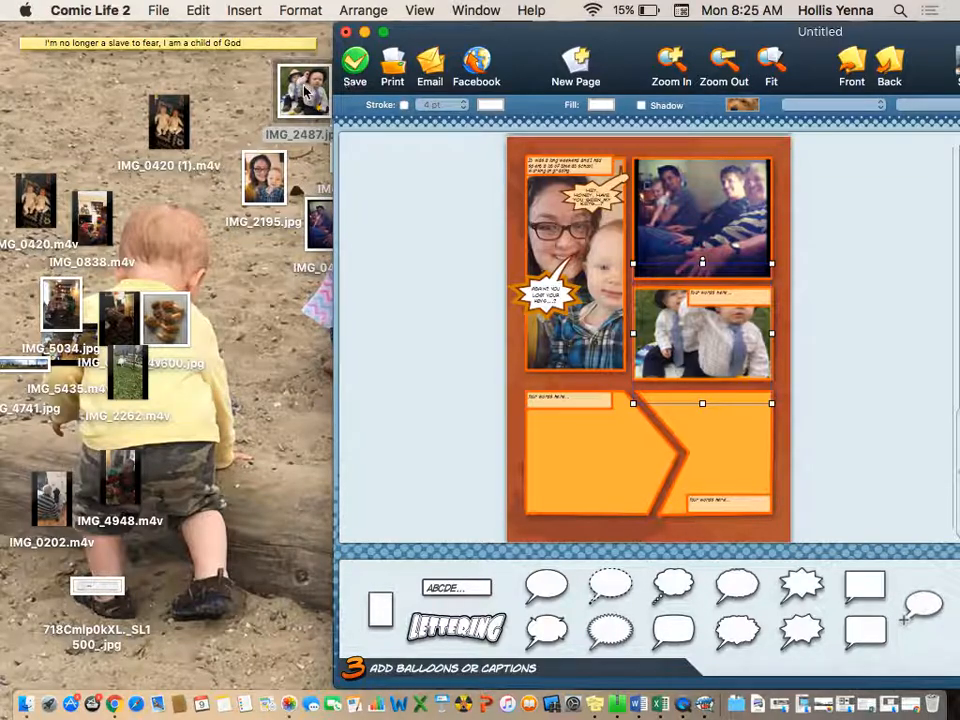
Place the desktop photo of the two seated toddlers in the arrow-shaped panel at the page's lower left.
{"action": "left_click_drag", "start_coordinate": [435, 32], "coordinate": [520, 32]}
{"action": "left_click_drag", "start_coordinate": [357, 152], "coordinate": [645, 452]}
{"action": "double_click", "coordinate": [638, 42]}
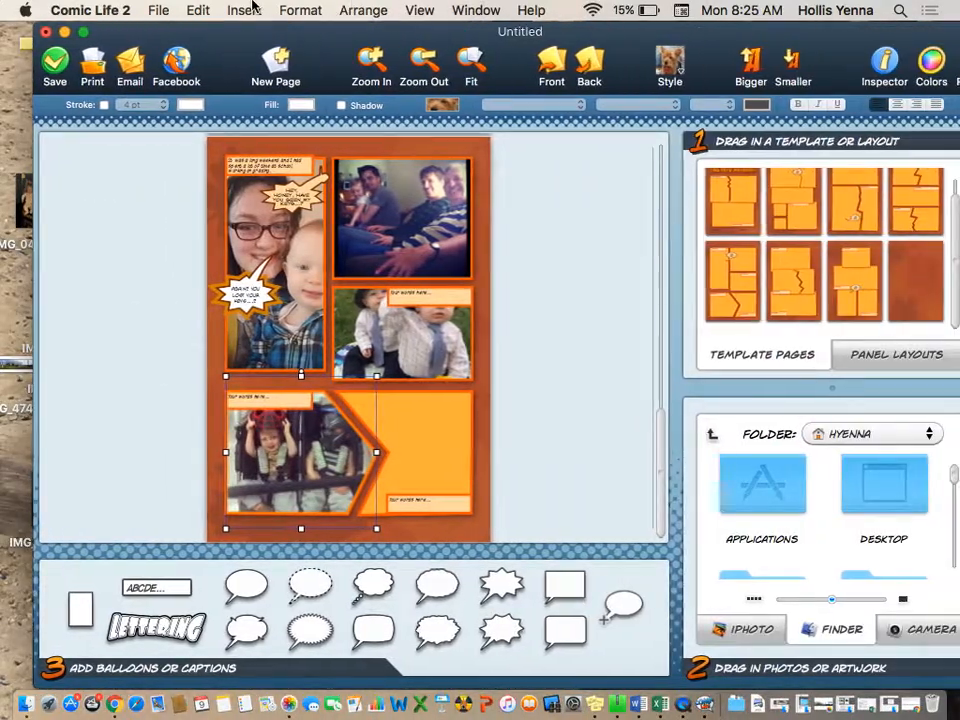
{"action": "left_click", "coordinate": [591, 538]}
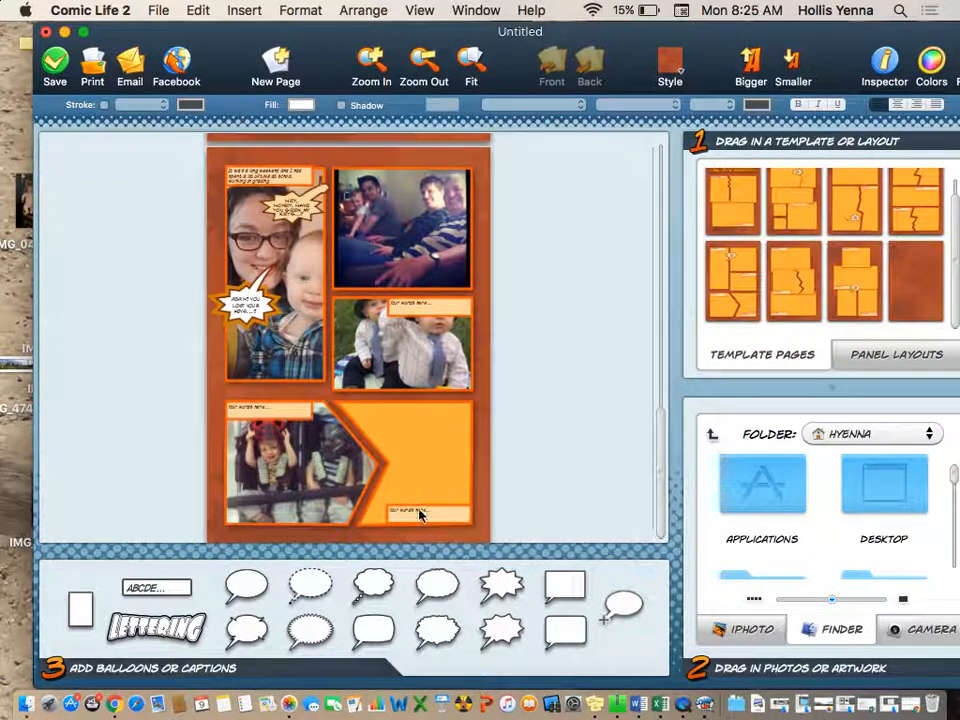
Replace the caption in the empty lower-right panel with "After looking all around my house and finding nothing...".
{"action": "left_click", "coordinate": [420, 517]}
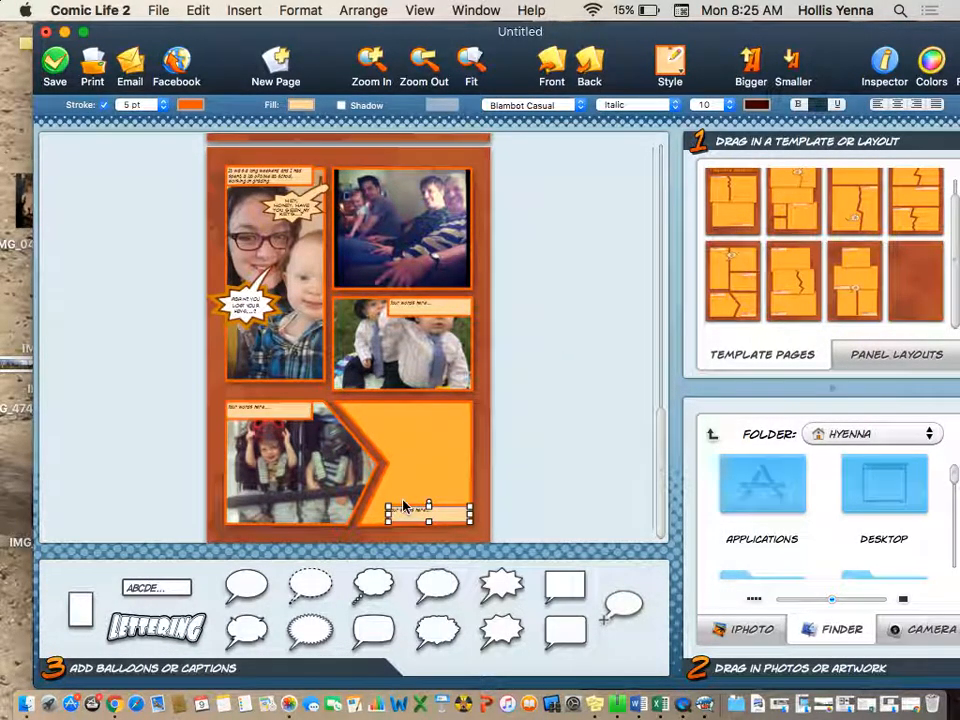
{"action": "mouse_move", "coordinate": [163, 592]}
{"action": "left_mouse_down"}
{"action": "mouse_move", "coordinate": [194, 537]}
{"action": "mouse_move", "coordinate": [413, 432]}
{"action": "mouse_move", "coordinate": [362, 578]}
{"action": "mouse_move", "coordinate": [157, 594]}
{"action": "left_mouse_up"}
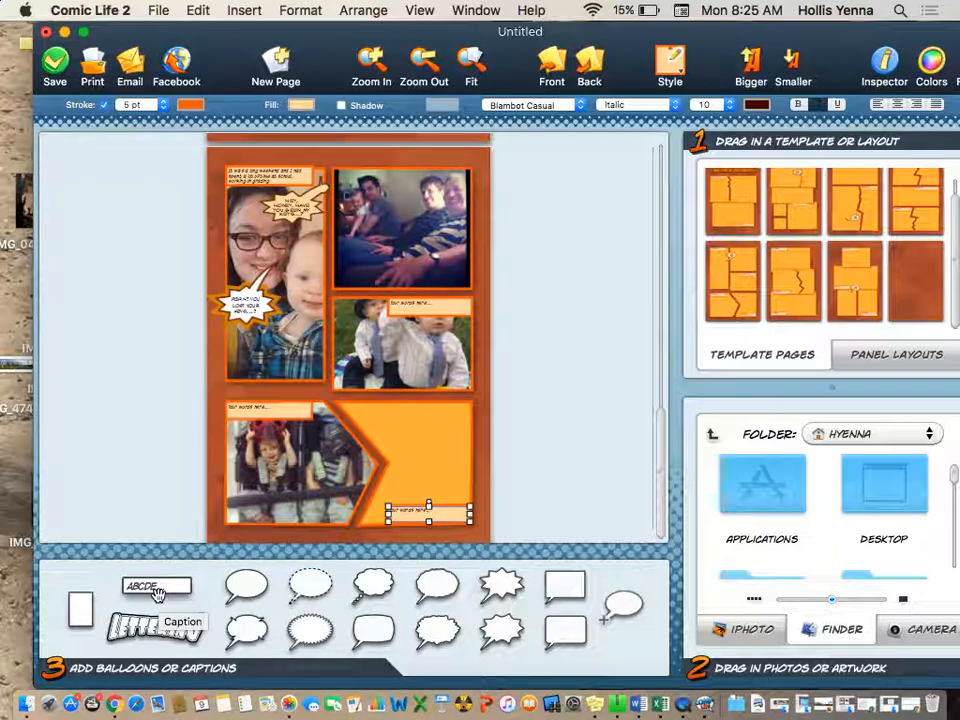
{"action": "double_click", "coordinate": [421, 513]}
{"action": "left_click", "coordinate": [420, 512]}
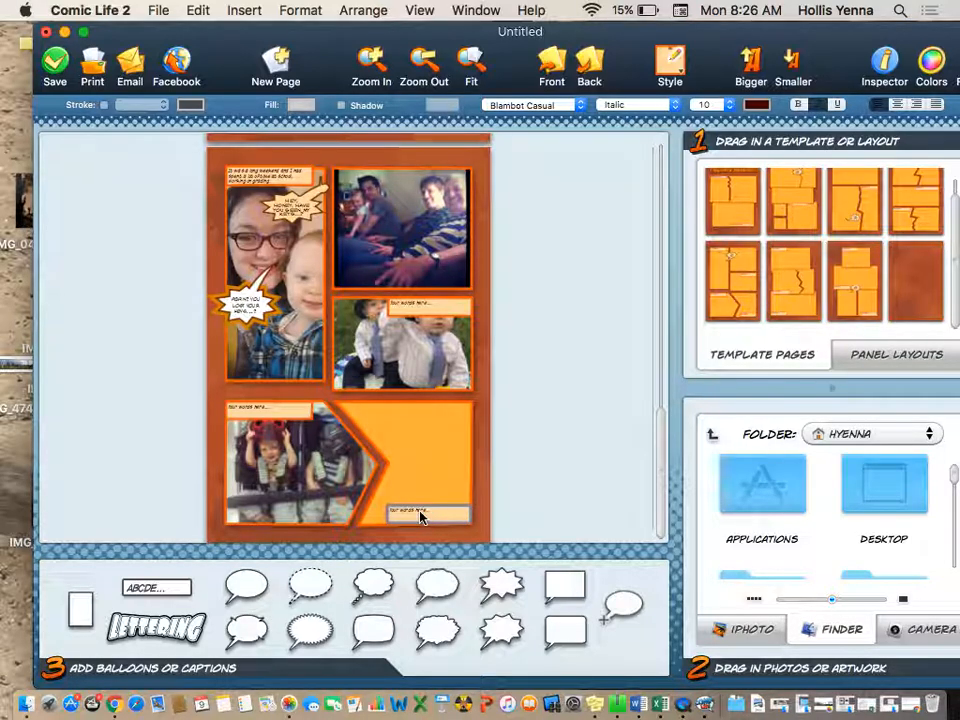
{"action": "type", "text": "About"}
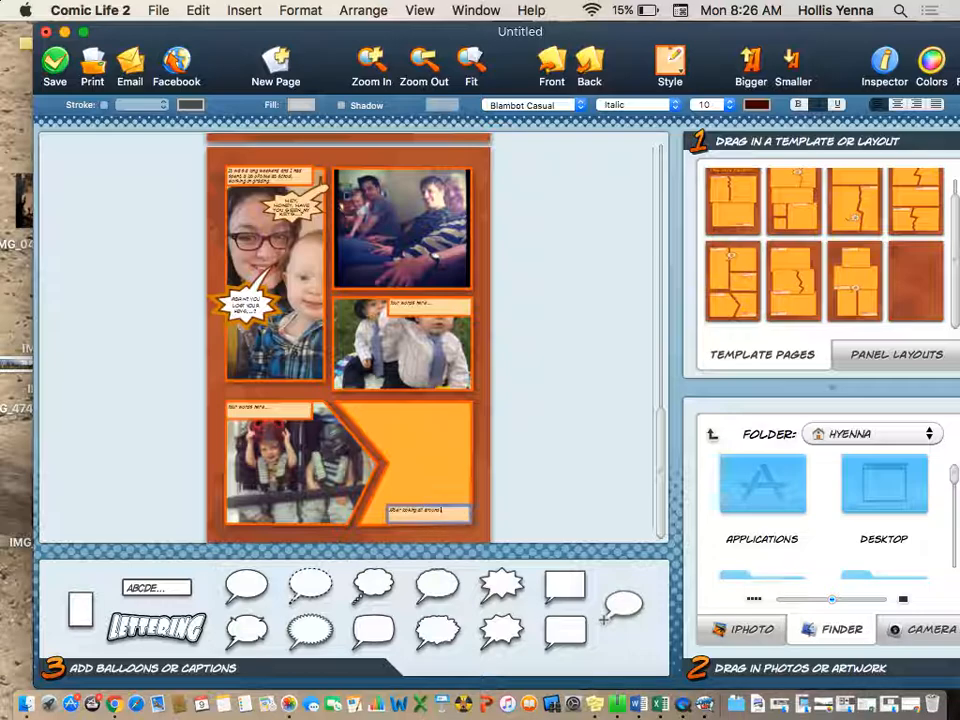
{"action": "type", "text": "nd f"}
{"action": "type", "text": "."}
Add a new blank page after the page with the photos.
{"action": "scroll", "coordinate": [542, 467], "scroll_direction": "down", "scroll_amount": 1}
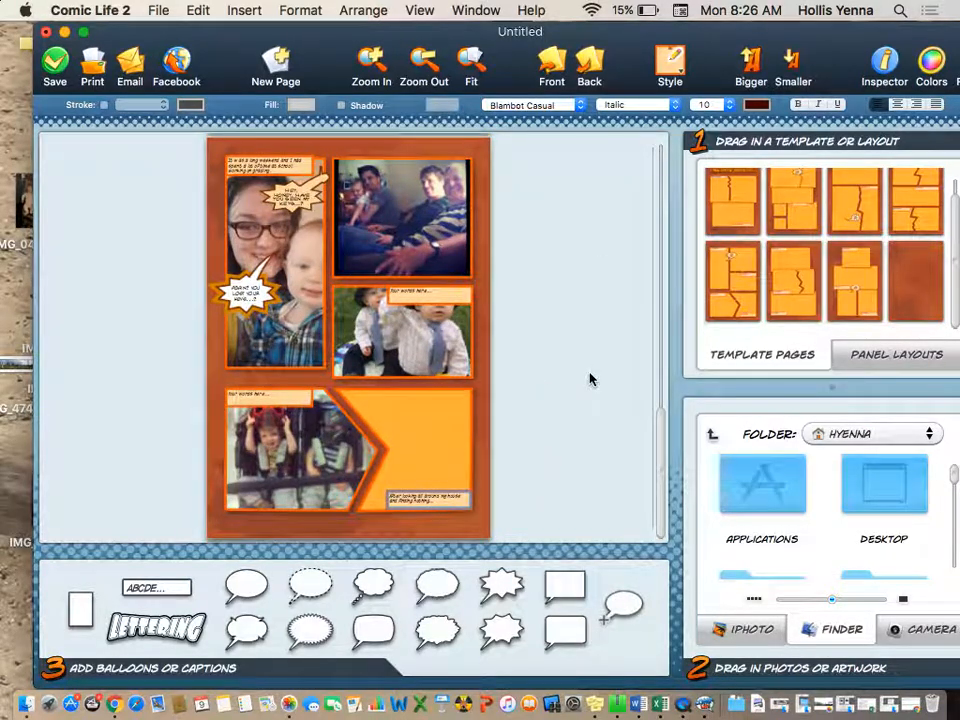
{"action": "left_click", "coordinate": [275, 62]}
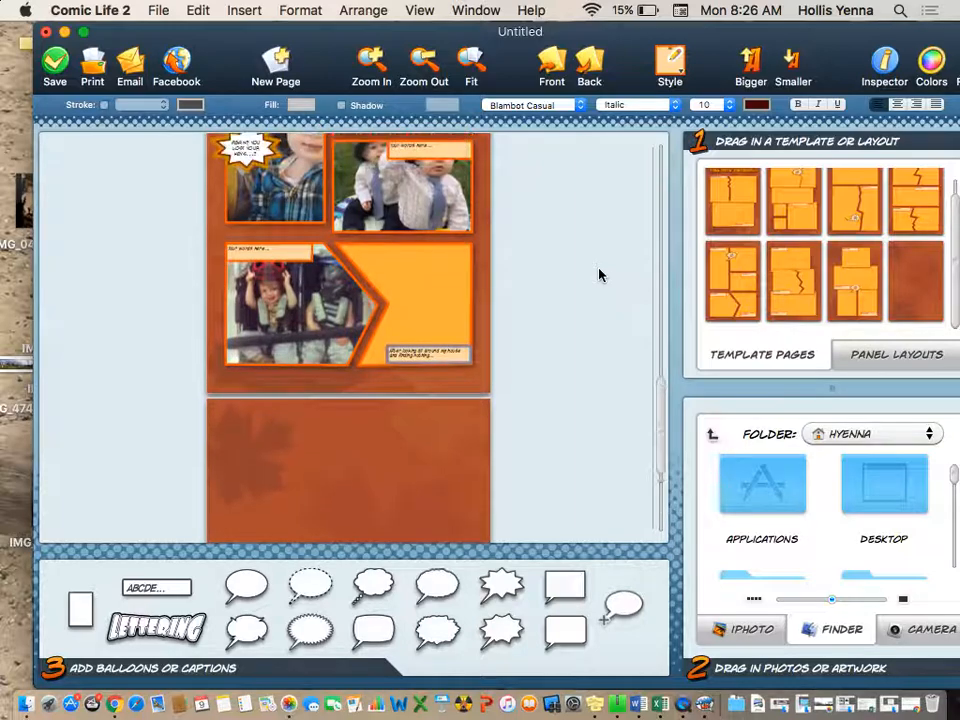
Look through the comic's photo page and the unfilled template pages before it.
{"action": "scroll", "coordinate": [599, 275], "scroll_direction": "up", "scroll_amount": 1}
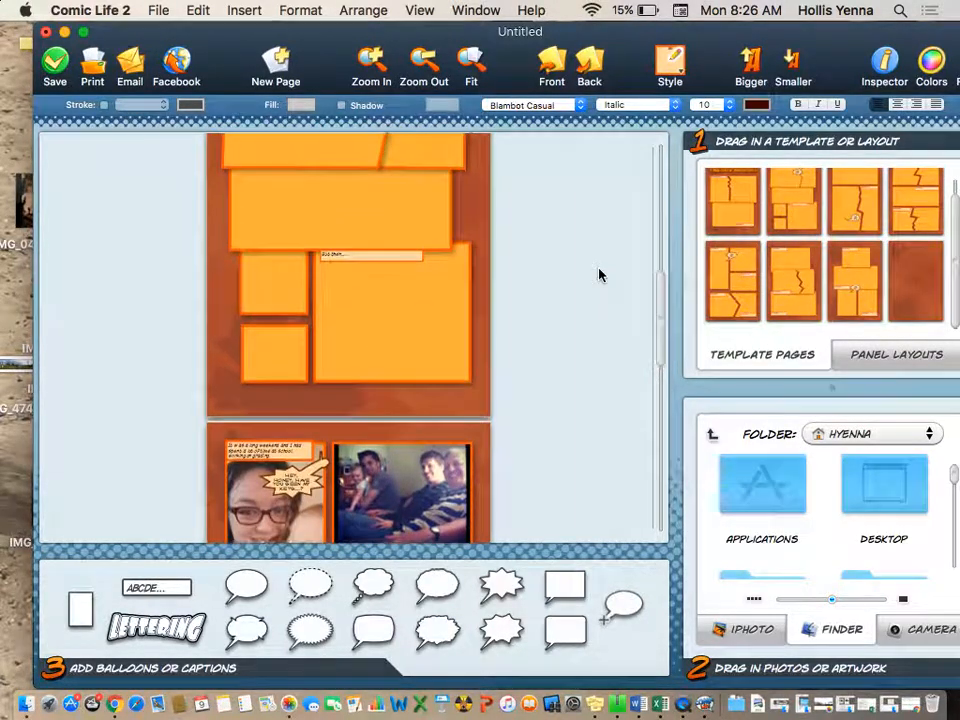
{"action": "scroll", "coordinate": [599, 275], "scroll_direction": "down", "scroll_amount": 5}
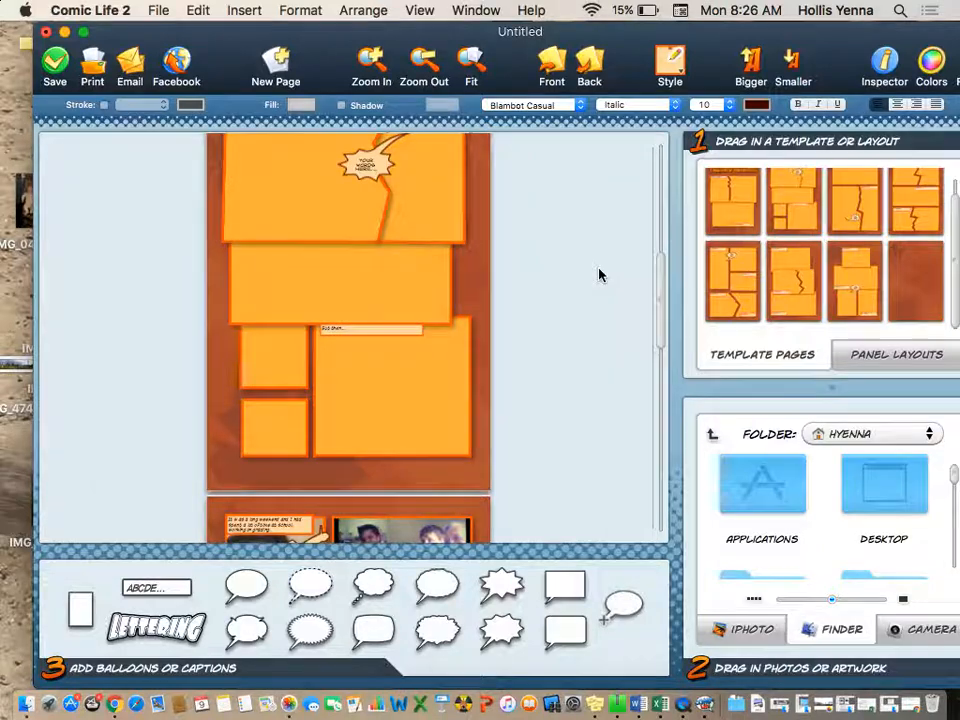
{"action": "scroll", "coordinate": [599, 275], "scroll_direction": "up", "scroll_amount": 10}
{"action": "scroll", "coordinate": [599, 275], "scroll_direction": "down", "scroll_amount": 12}
{"action": "scroll", "coordinate": [599, 275], "scroll_direction": "down", "scroll_amount": 15}
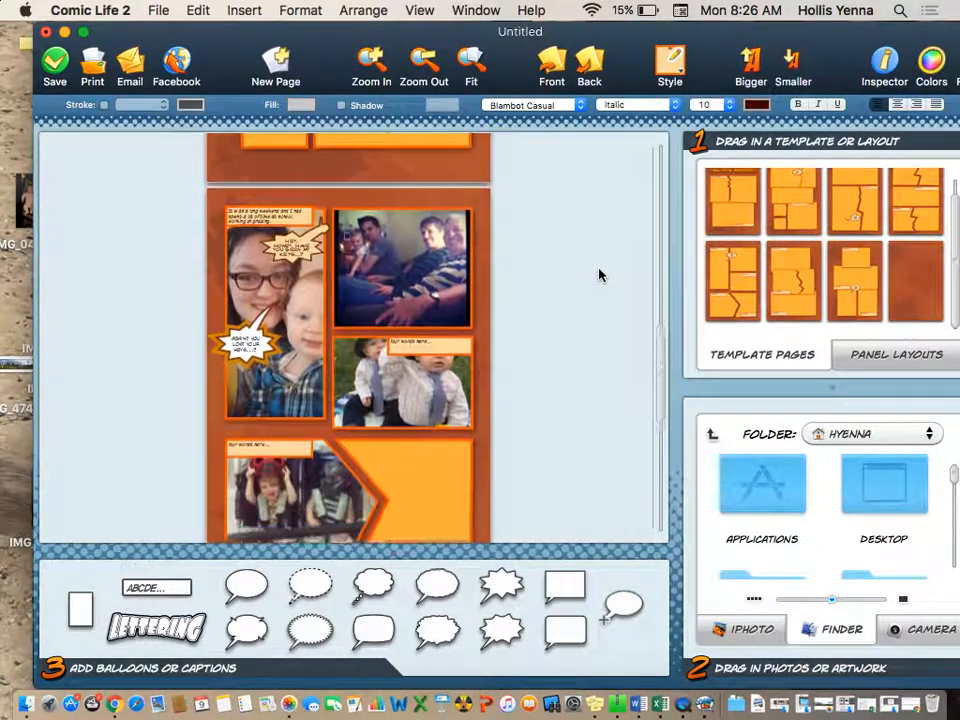
{"action": "scroll", "coordinate": [599, 275], "scroll_direction": "up", "scroll_amount": 8}
{"action": "scroll", "coordinate": [599, 275], "scroll_direction": "up", "scroll_amount": 9}
{"action": "scroll", "coordinate": [600, 272], "scroll_direction": "down", "scroll_amount": 3}
{"action": "scroll", "coordinate": [585, 290], "scroll_direction": "up", "scroll_amount": 5}
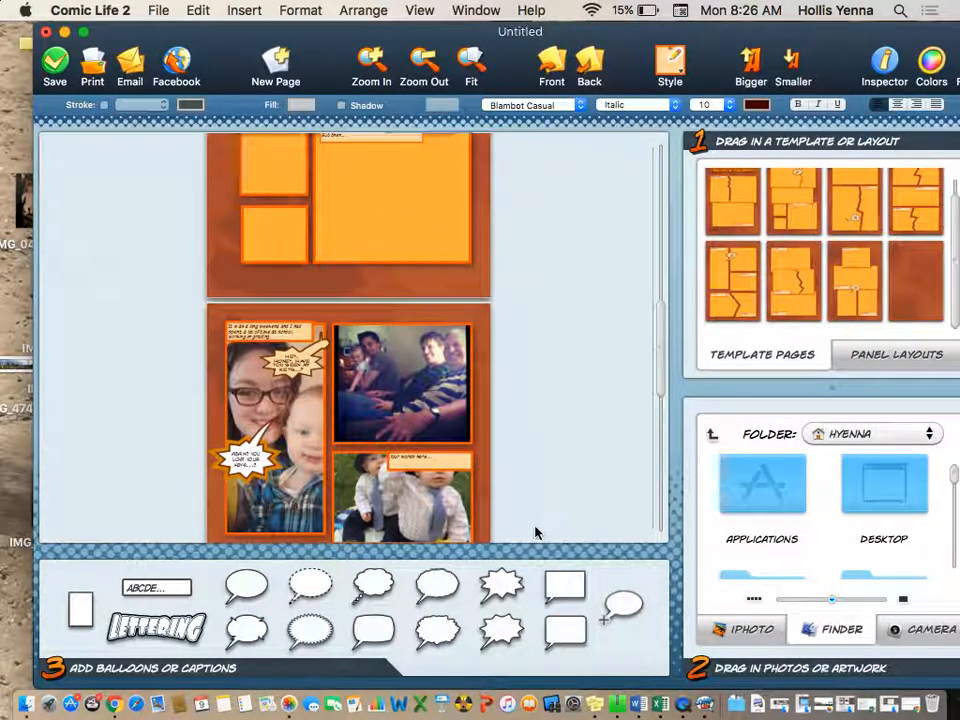
{"action": "scroll", "coordinate": [556, 357], "scroll_direction": "up", "scroll_amount": 13}
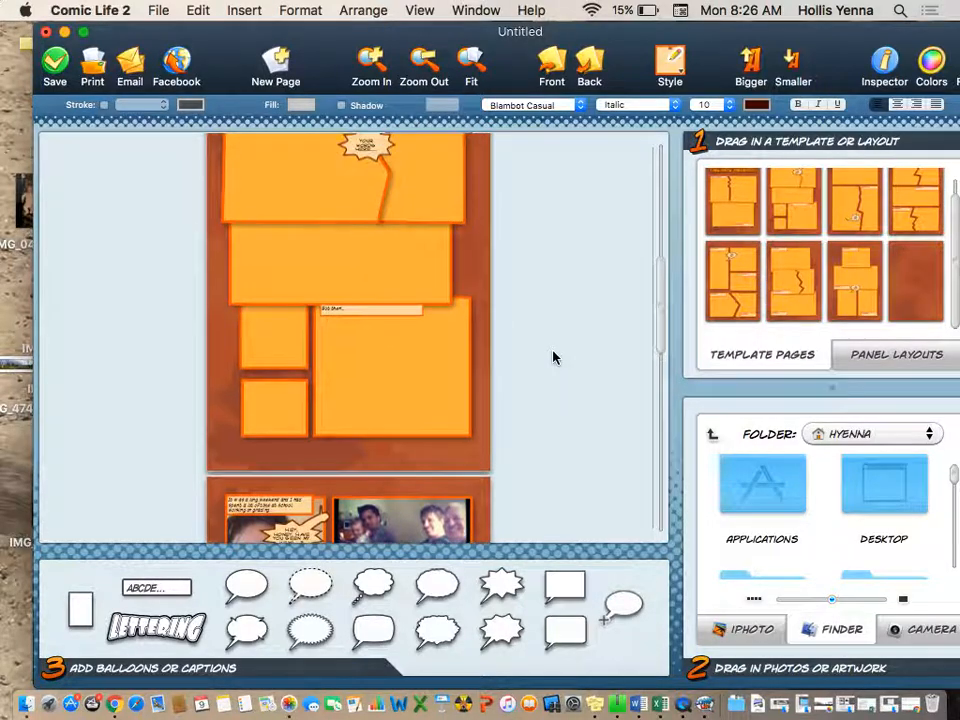
Browse the Built-in: Basic panel layouts and review the comic's pages, including the title page.
{"action": "left_click", "coordinate": [900, 355]}
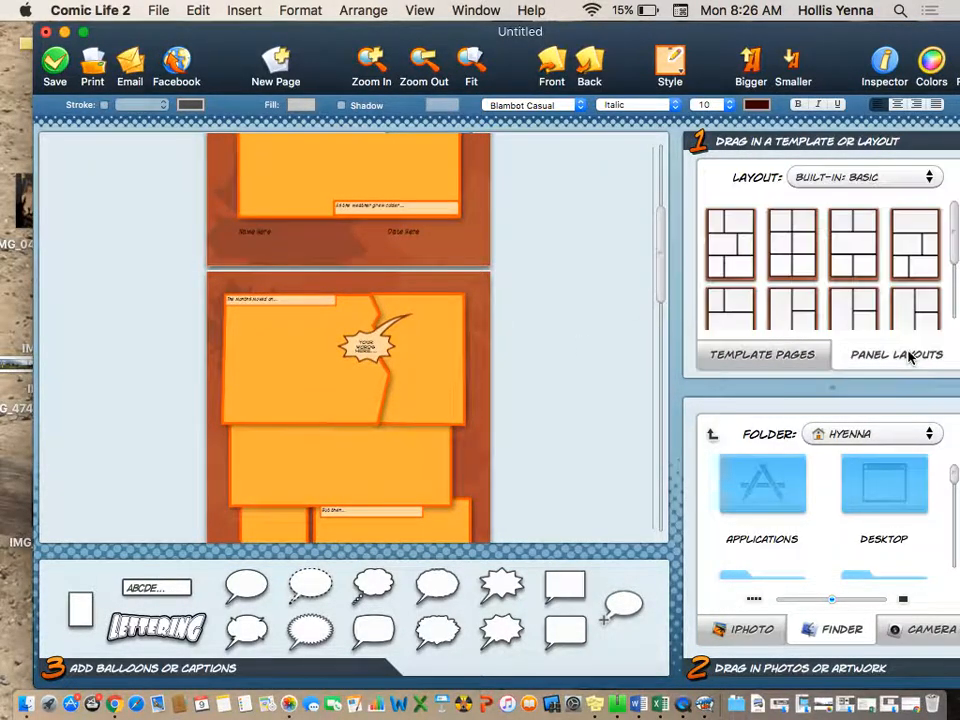
{"action": "scroll", "coordinate": [818, 275], "scroll_direction": "down", "scroll_amount": 2}
{"action": "scroll", "coordinate": [818, 275], "scroll_direction": "down", "scroll_amount": 1}
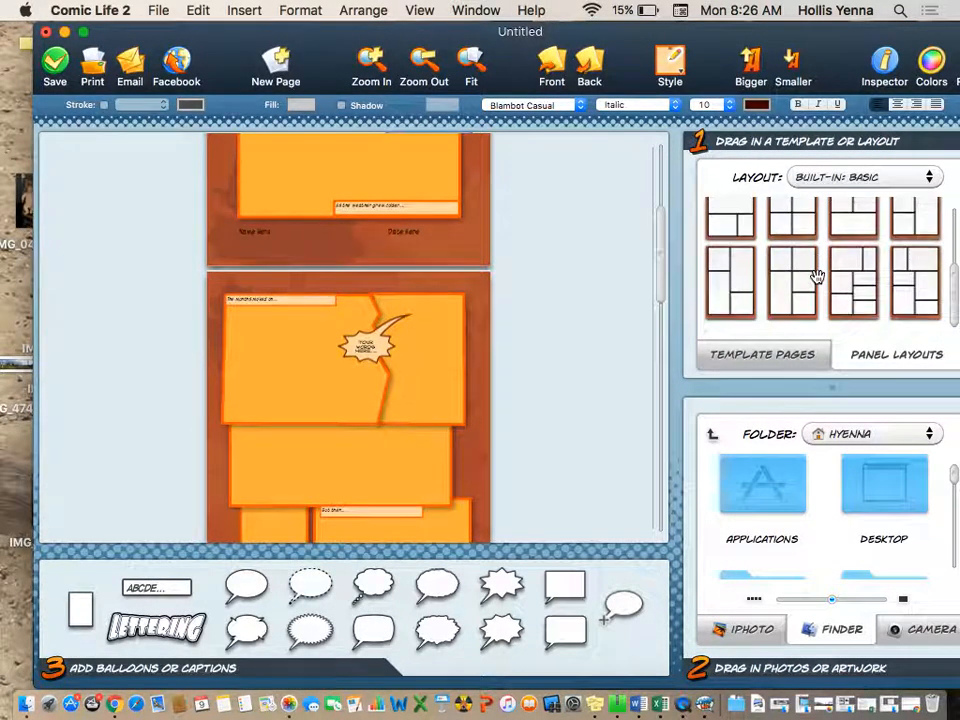
{"action": "scroll", "coordinate": [818, 275], "scroll_direction": "up", "scroll_amount": 3}
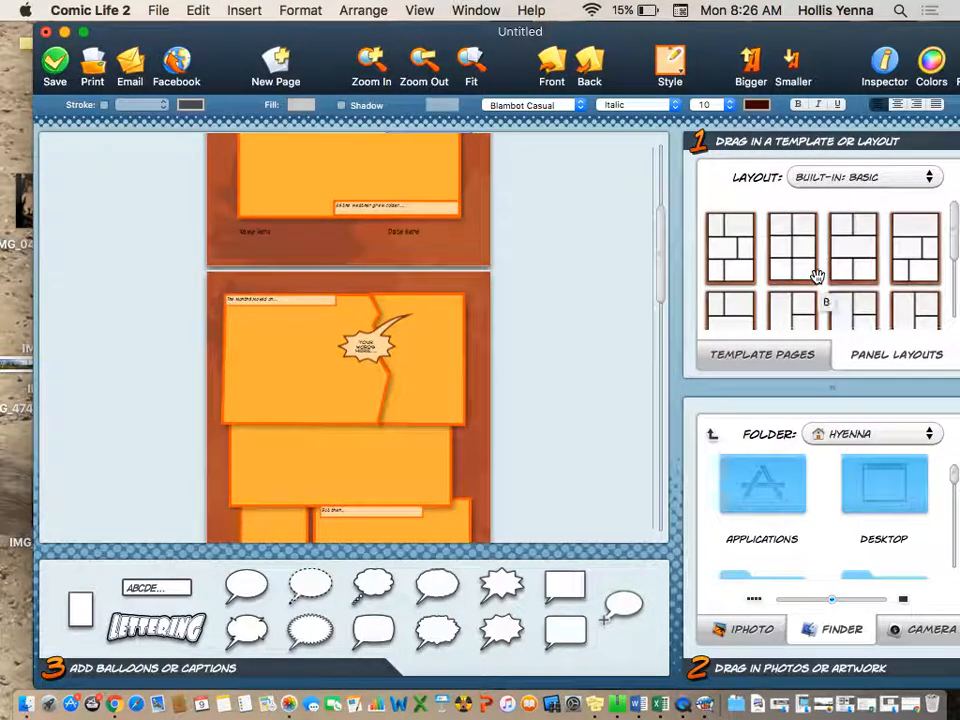
{"action": "scroll", "coordinate": [534, 440], "scroll_direction": "down", "scroll_amount": 10}
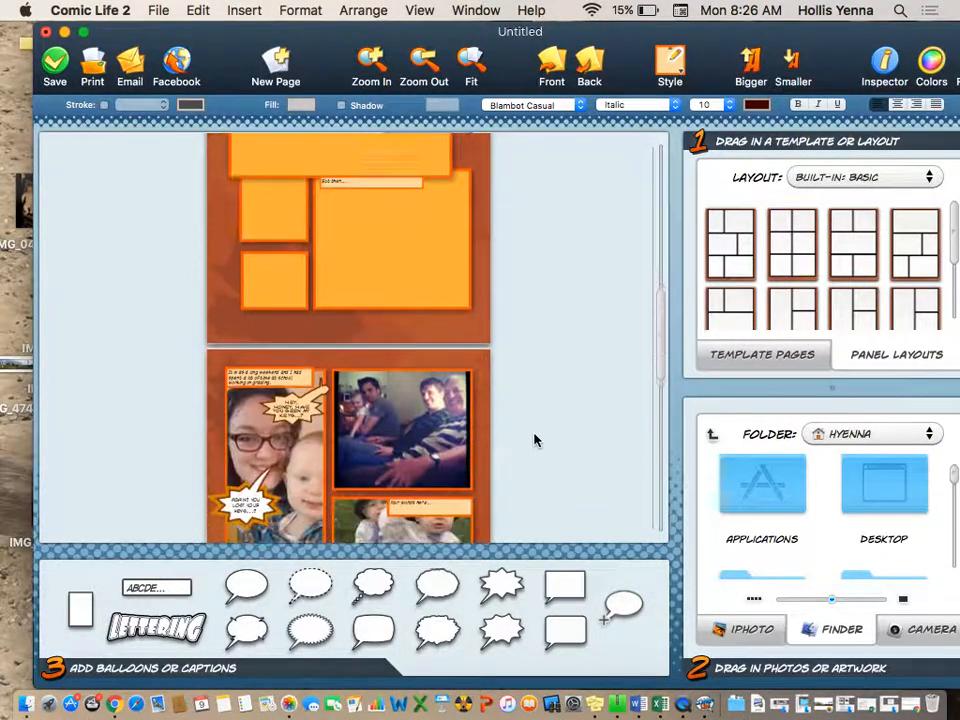
{"action": "scroll", "coordinate": [534, 440], "scroll_direction": "up", "scroll_amount": 3}
{"action": "scroll", "coordinate": [534, 440], "scroll_direction": "up", "scroll_amount": 8}
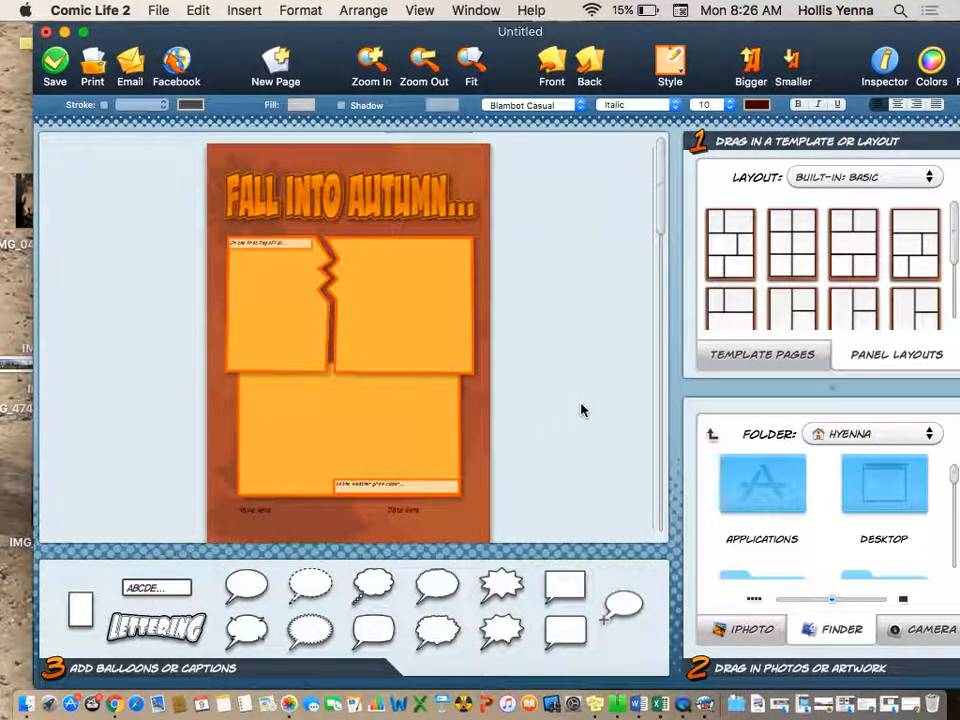
{"action": "scroll", "coordinate": [581, 408], "scroll_direction": "down", "scroll_amount": 8}
{"action": "scroll", "coordinate": [581, 408], "scroll_direction": "down", "scroll_amount": 10}
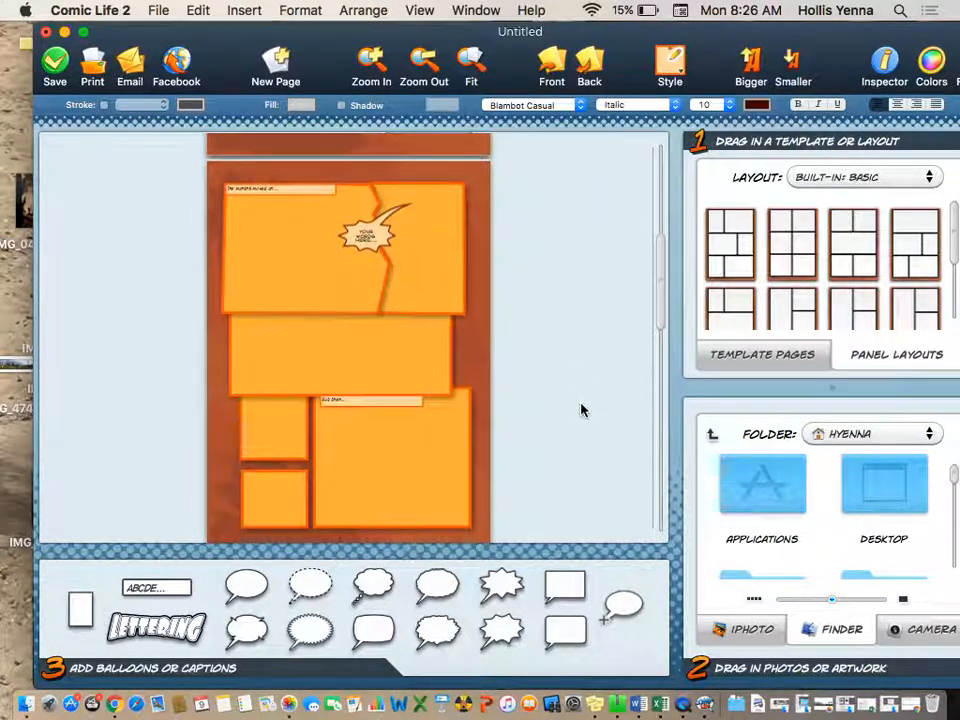